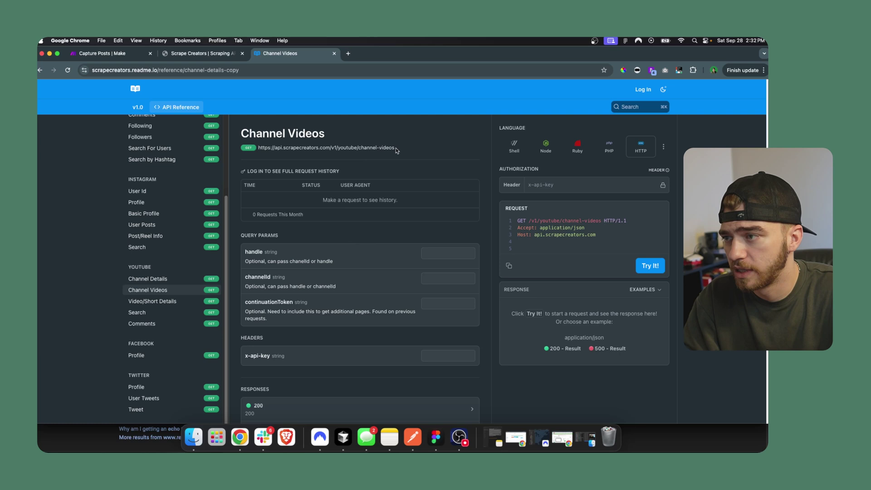
Step: Highlight the Channel Videos endpoint URL, its api.scrapecreators domain and youtube channel path
left_click_drag(395, 150, 258, 151)
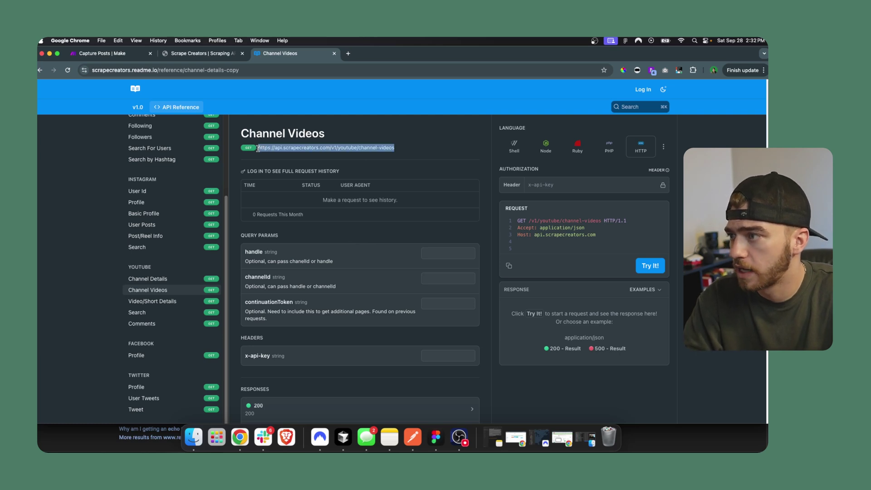
double_click(277, 147)
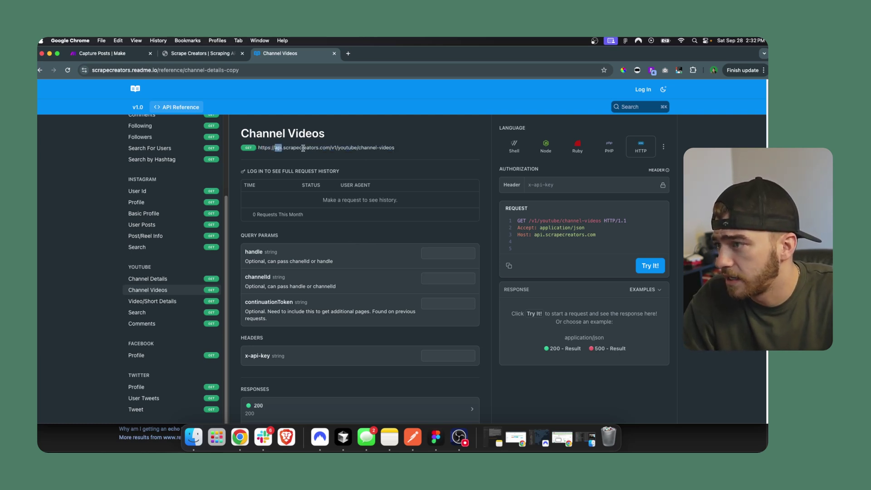
left_click_drag(303, 149, 430, 150)
left_click(325, 148)
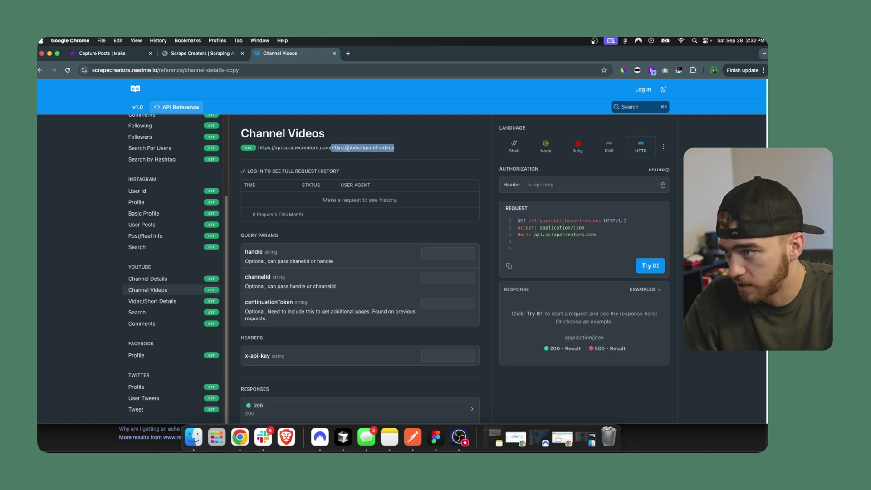
left_click_drag(338, 148, 378, 147)
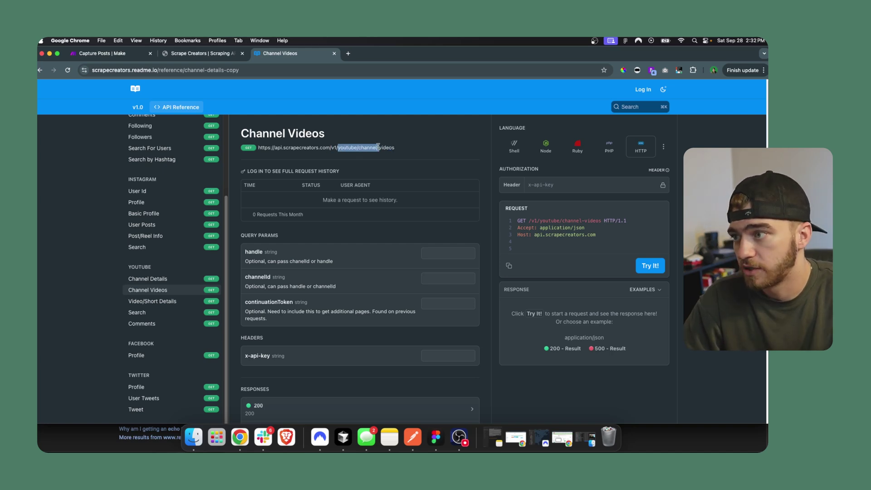
left_click(403, 150)
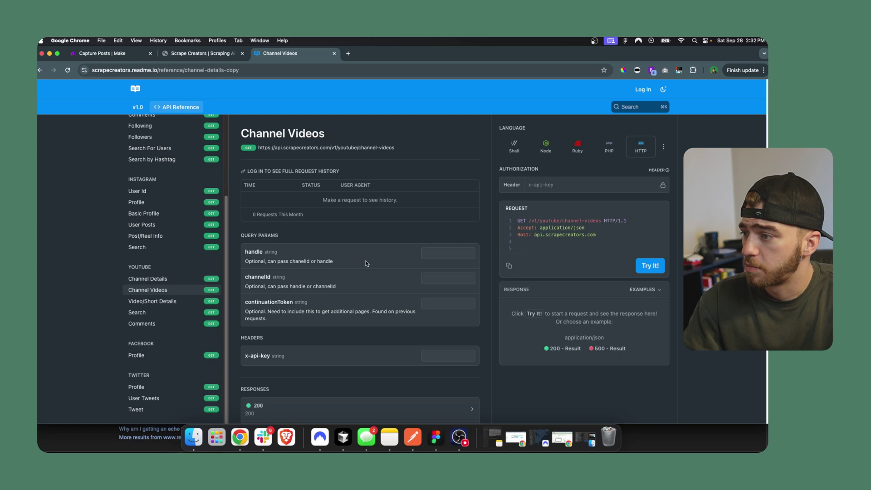
Step: Scroll to the query parameters and highlight channelId and continuationToken
scroll(364, 265, "down", 1)
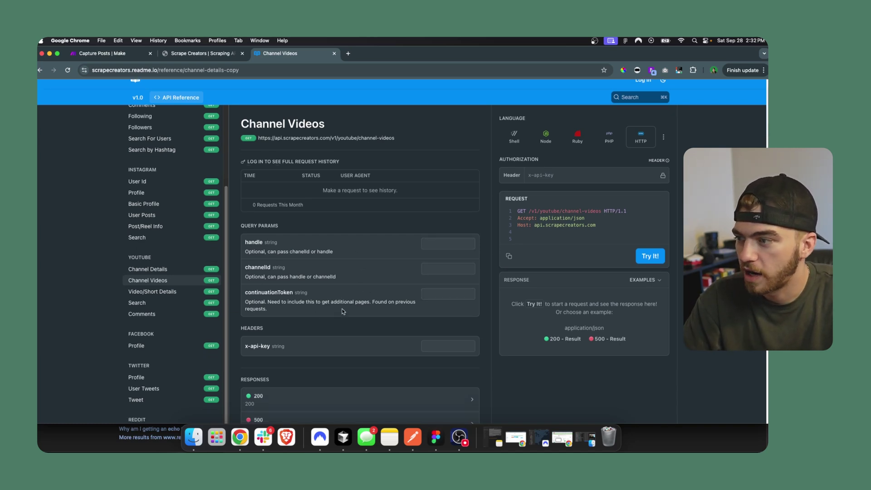
left_click_drag(246, 276, 247, 249)
left_click(383, 250)
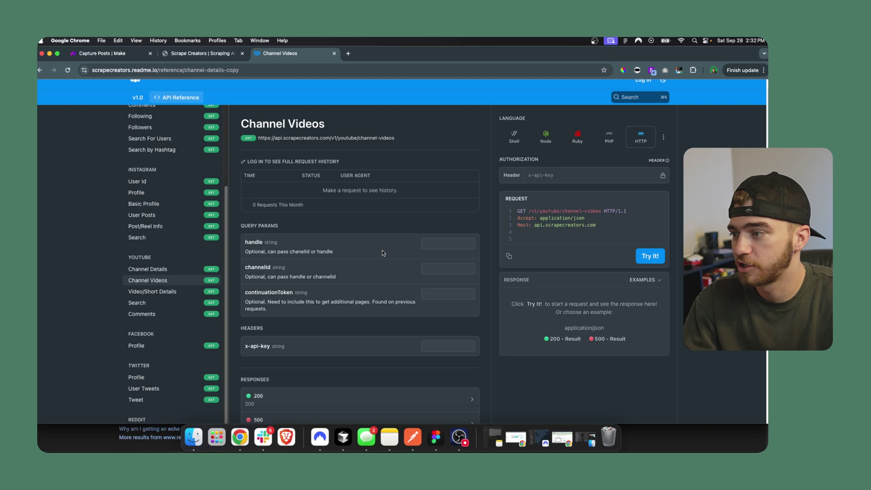
left_click_drag(316, 295, 257, 296)
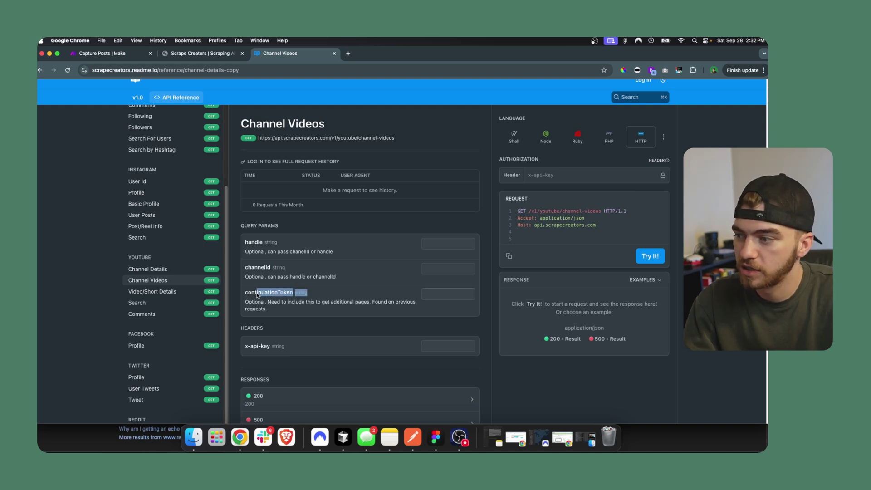
left_click(319, 297)
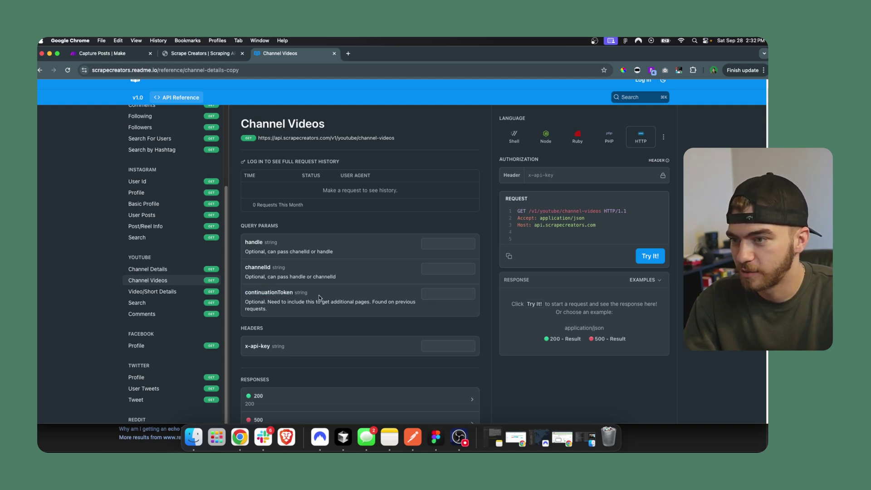
type("kjsgdlkdg")
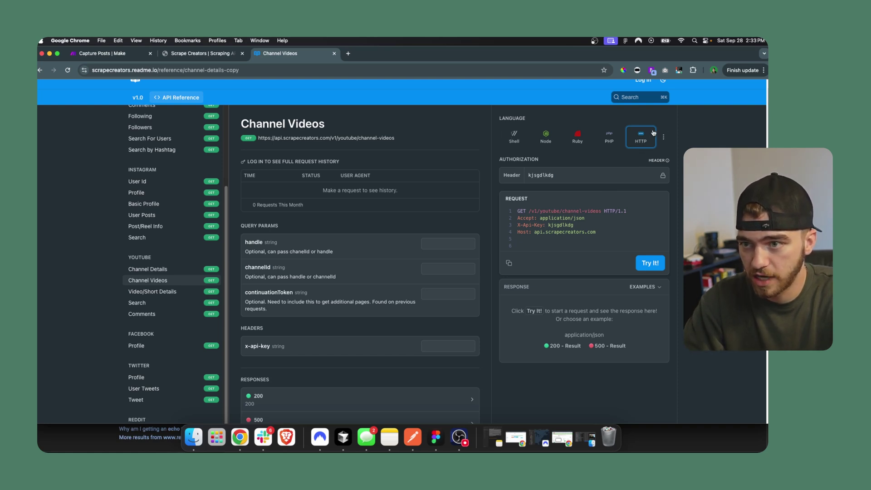
left_click_drag(595, 233, 499, 206)
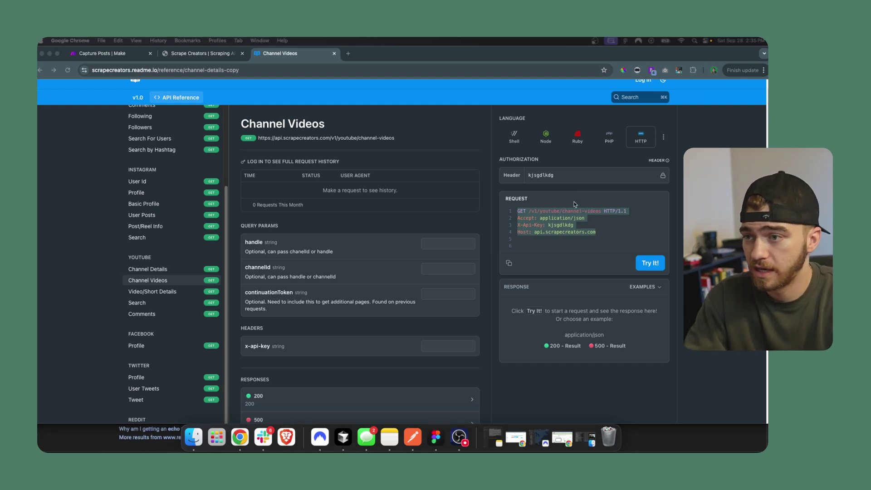
left_click_drag(555, 175, 536, 177)
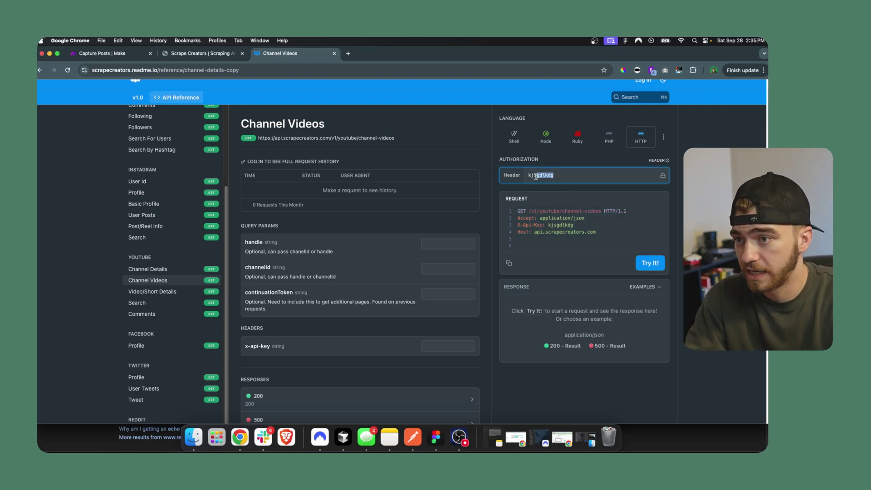
left_click(593, 202)
left_click(199, 54)
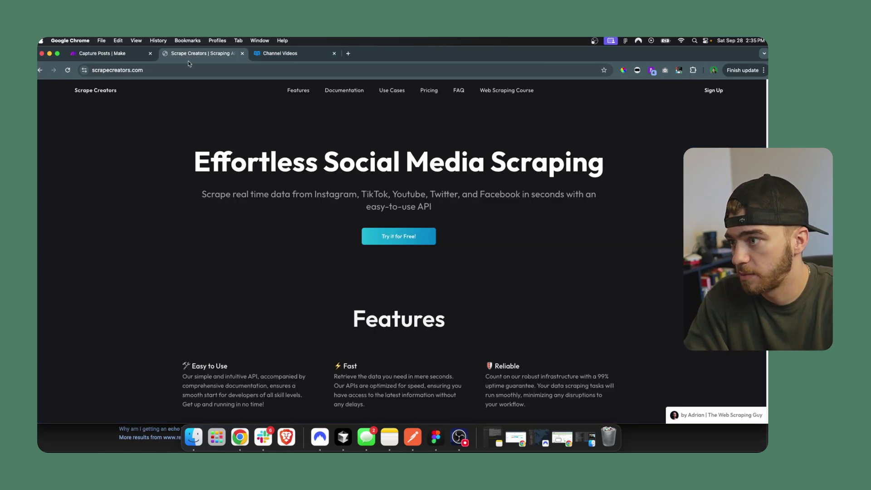
left_click(285, 56)
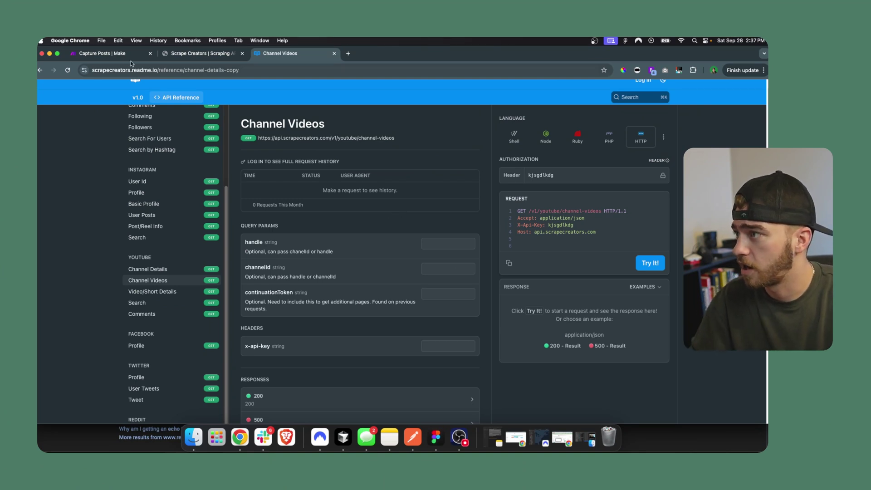
Step: Add an HTTP Make a request module and copy the channel-videos endpoint URL into it
left_click(118, 54)
mouse_move(50, 156)
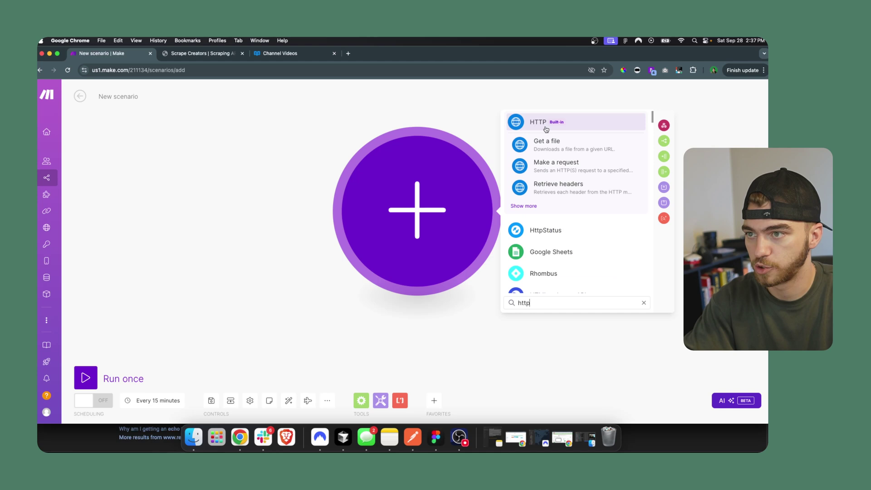
left_click(571, 171)
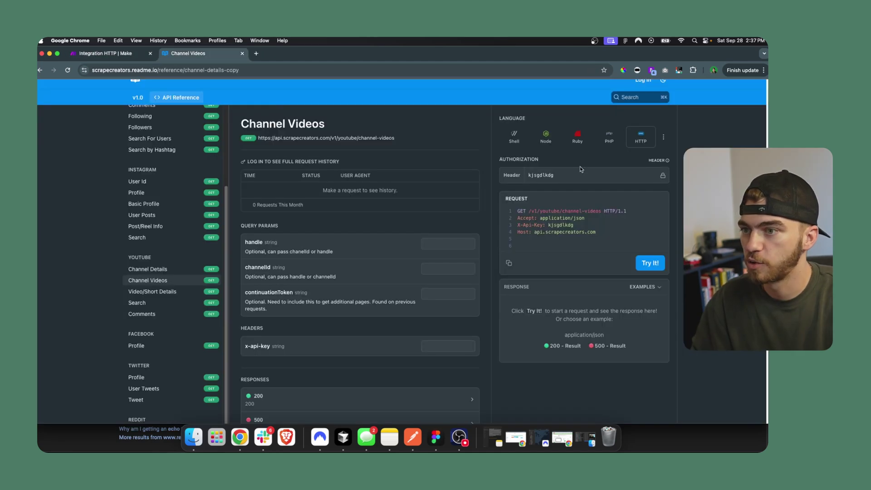
left_click_drag(394, 140, 287, 134)
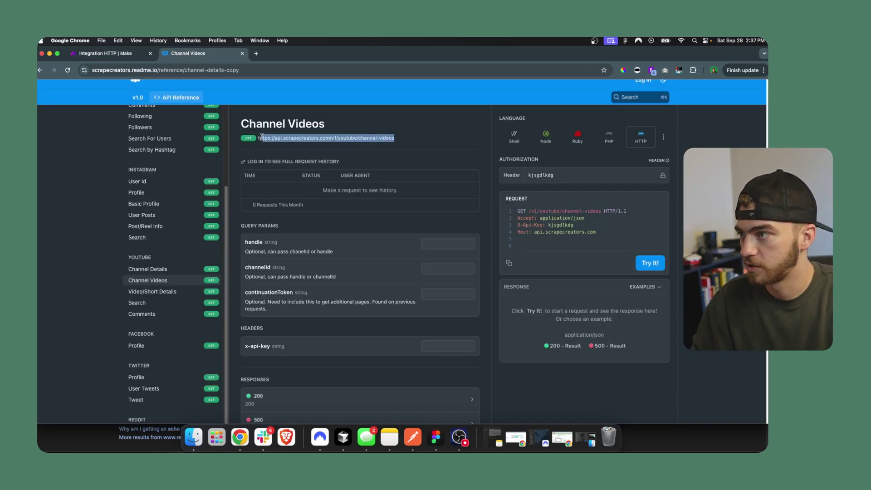
left_click(108, 53)
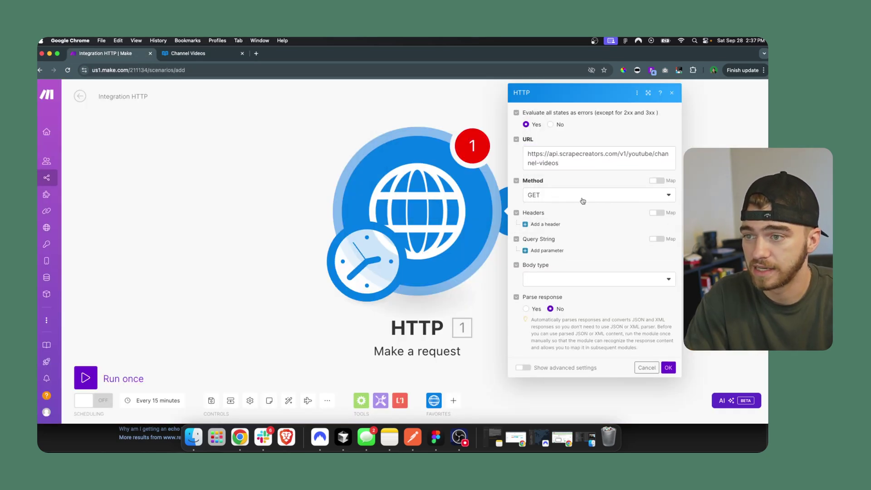
Step: Add an x-api-key request header and fill in its value
left_click(567, 224)
left_click(573, 248)
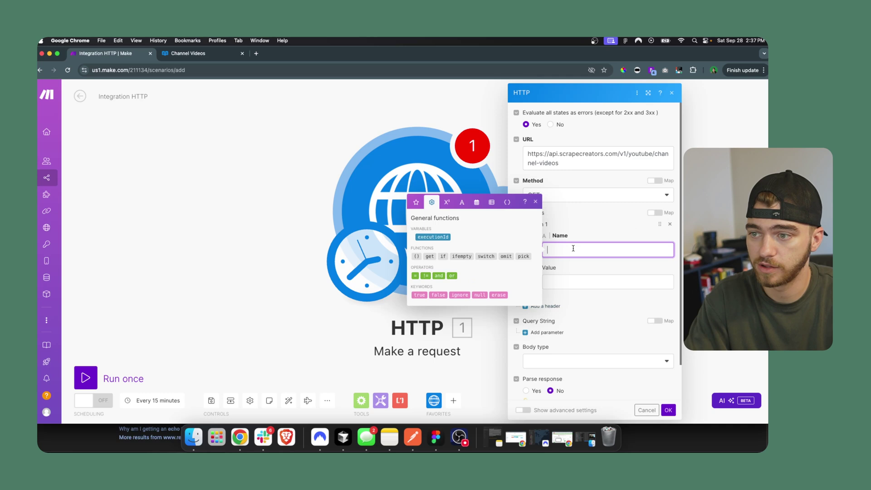
type("x-api")
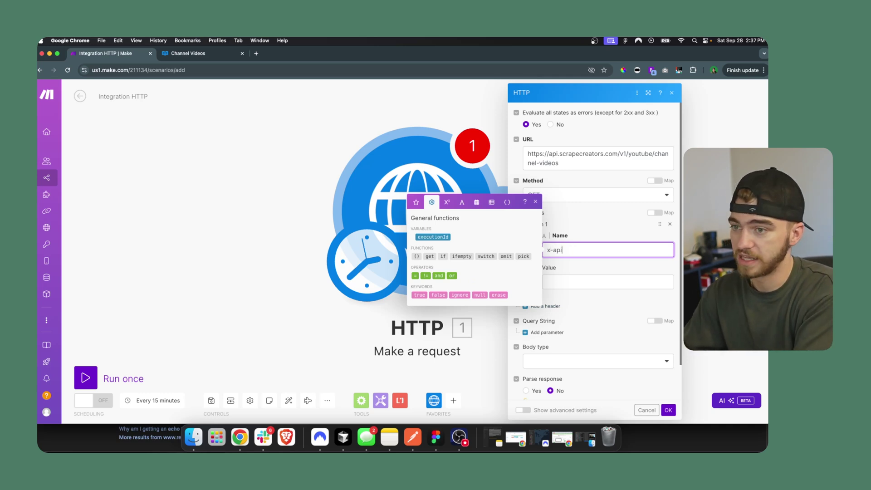
type("-key")
left_click(578, 280)
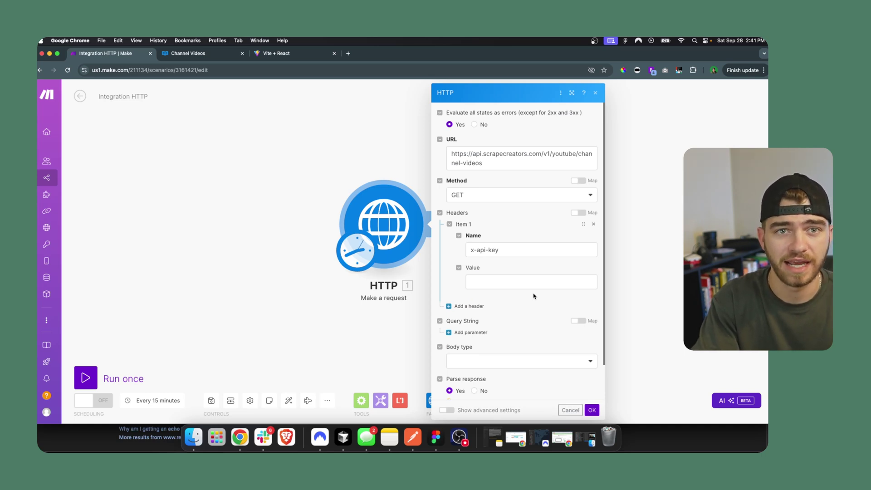
scroll(475, 290, "down", 2)
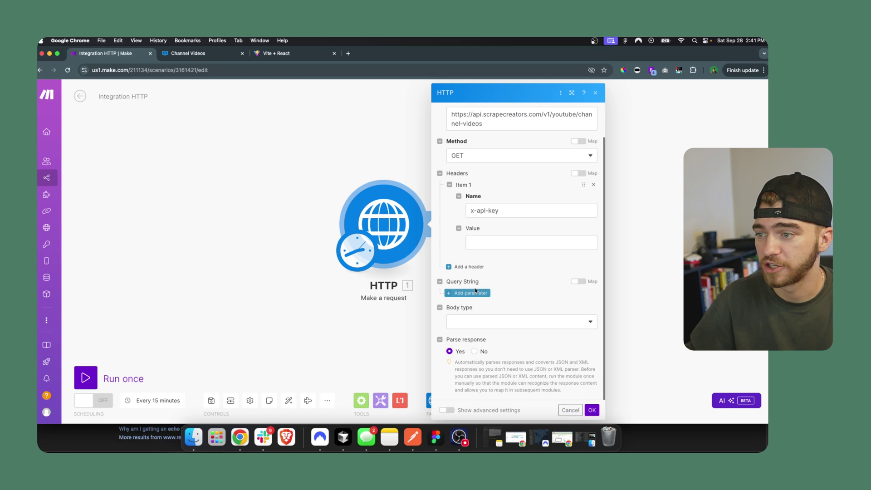
Step: Add a query string parameter handle set to Fireship
left_click(466, 294)
left_click(490, 319)
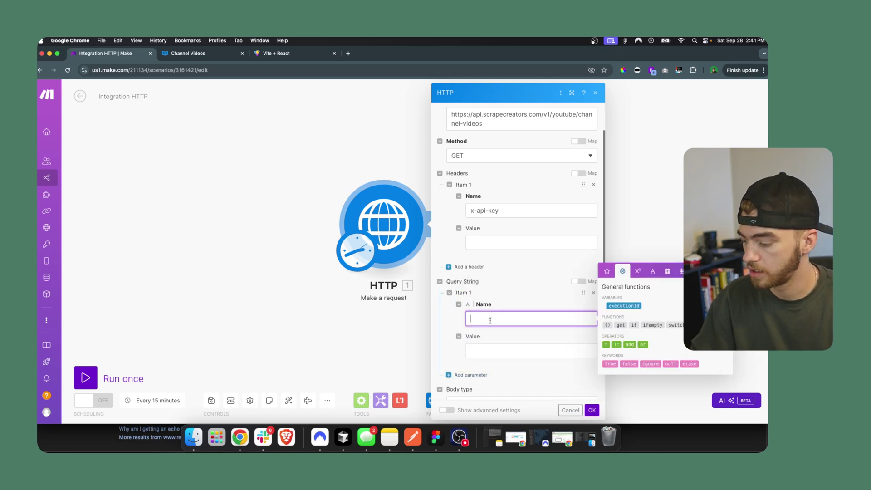
type("handl")
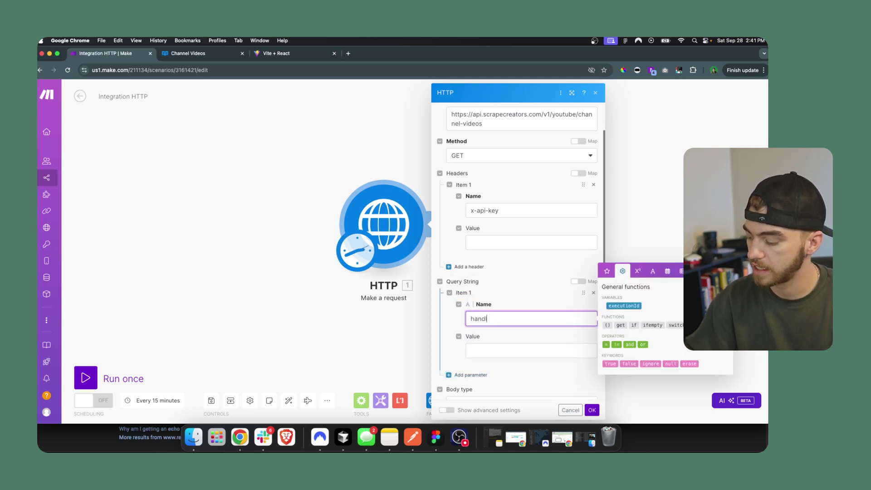
type("e")
key("Tab")
type("Fi")
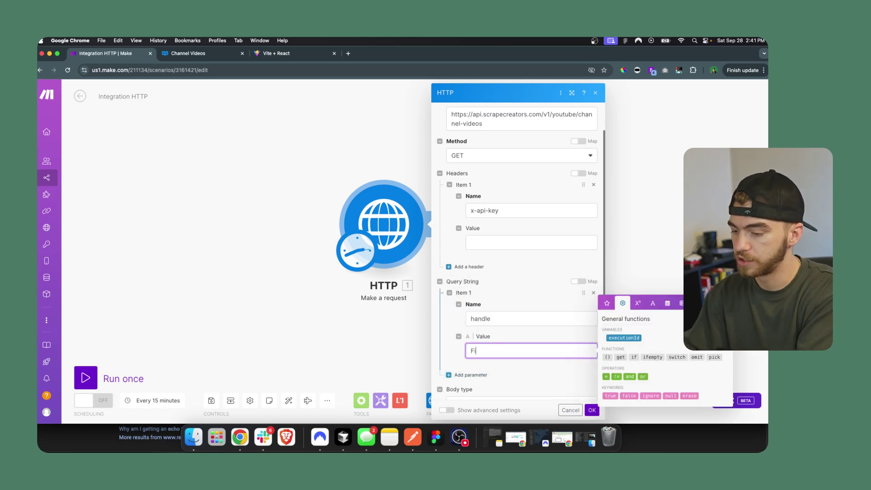
left_click(553, 389)
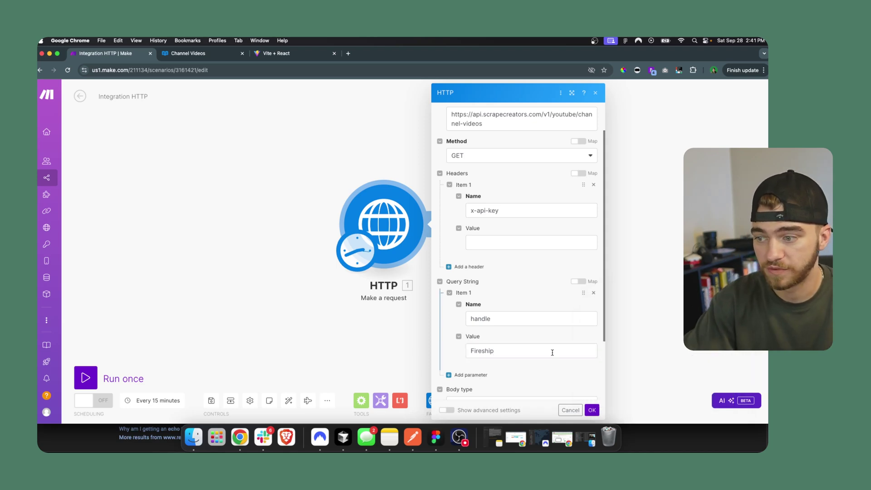
scroll(558, 363, "down", 2)
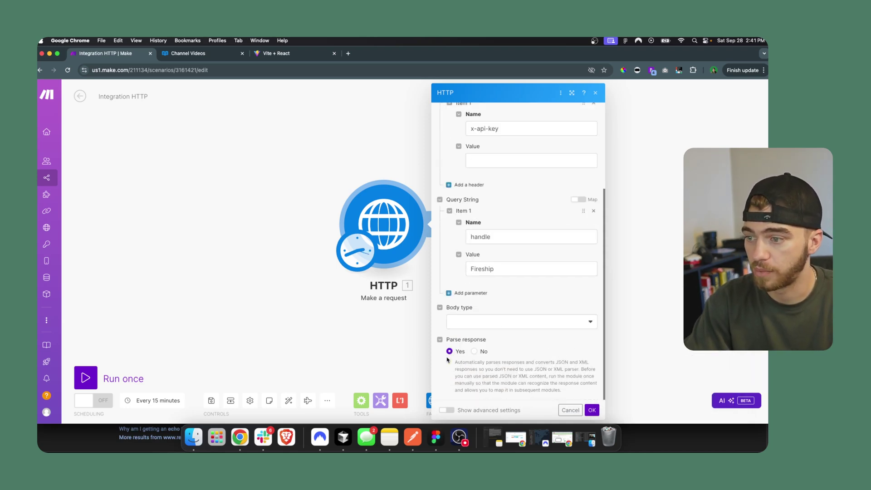
Step: Save the HTTP module, run only this module, and open its run output
left_click(592, 409)
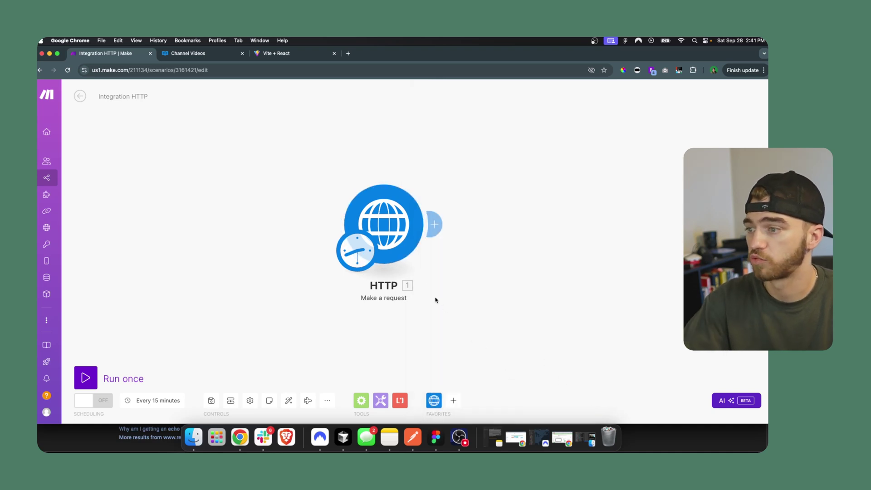
right_click(393, 231)
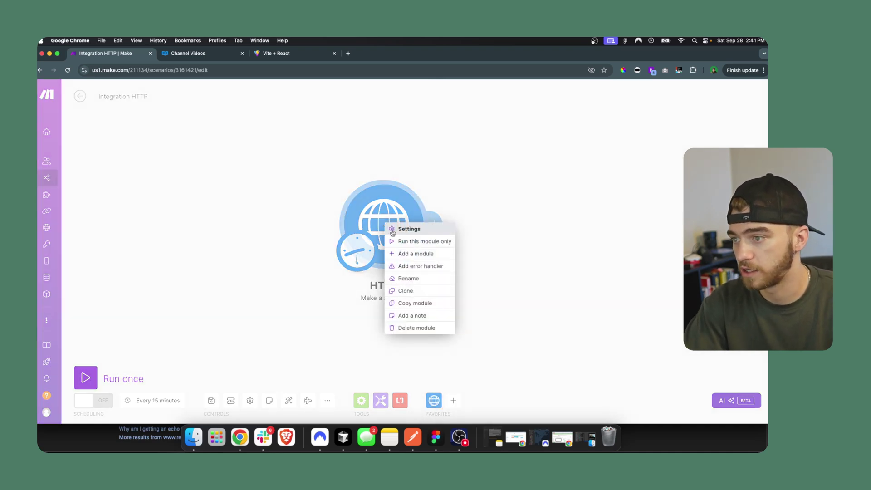
left_click(414, 242)
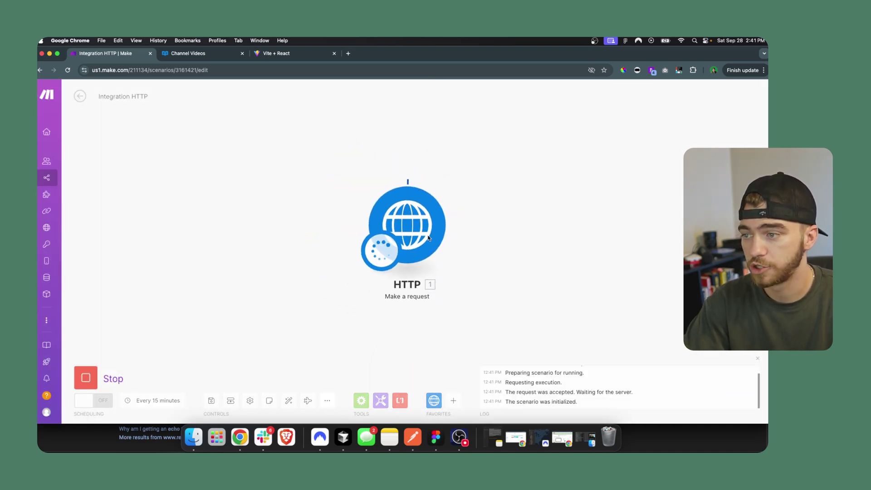
left_click(452, 189)
left_click(452, 189)
left_click(453, 190)
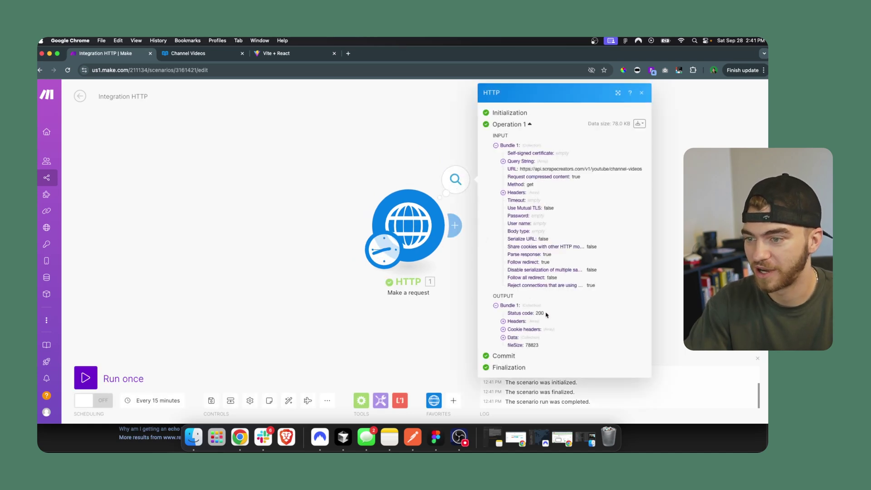
Step: Expand the returned Data and videos array and select the continuationToken value
left_click(503, 338)
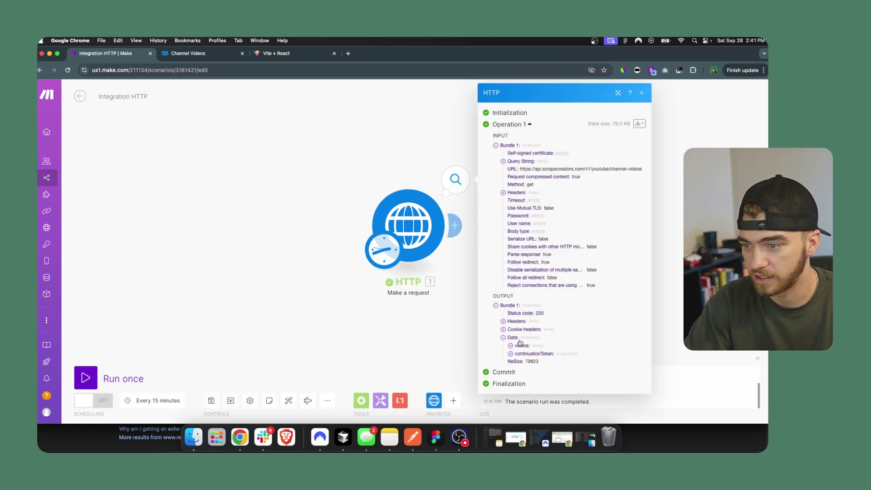
left_click(511, 346)
scroll(522, 295, "down", 5)
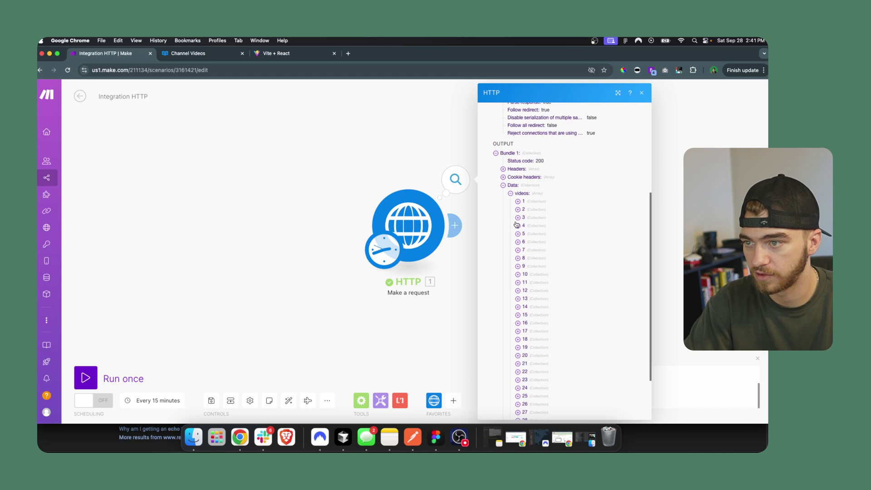
left_click(518, 201)
left_click(517, 201)
scroll(518, 227, "down", 3)
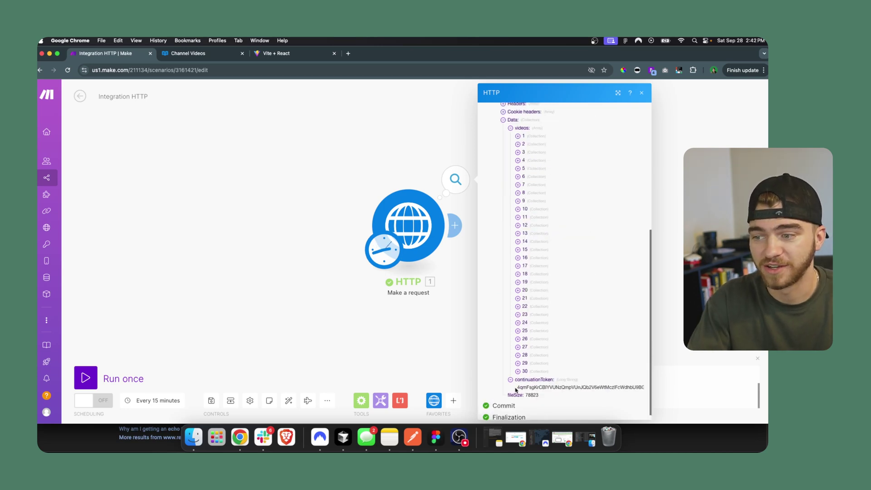
left_click_drag(646, 389, 679, 393)
double_click(643, 388)
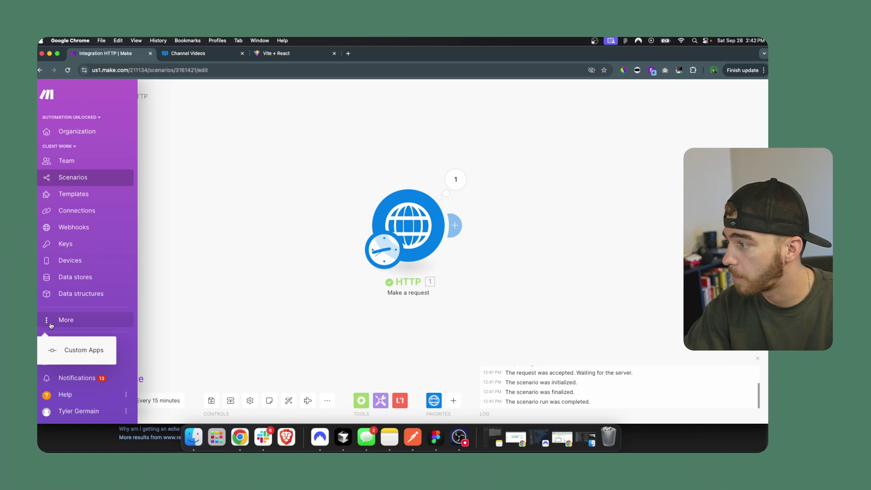
Step: Save the scenario and go to Custom Apps to start a new app
left_click(75, 353)
left_click(470, 152)
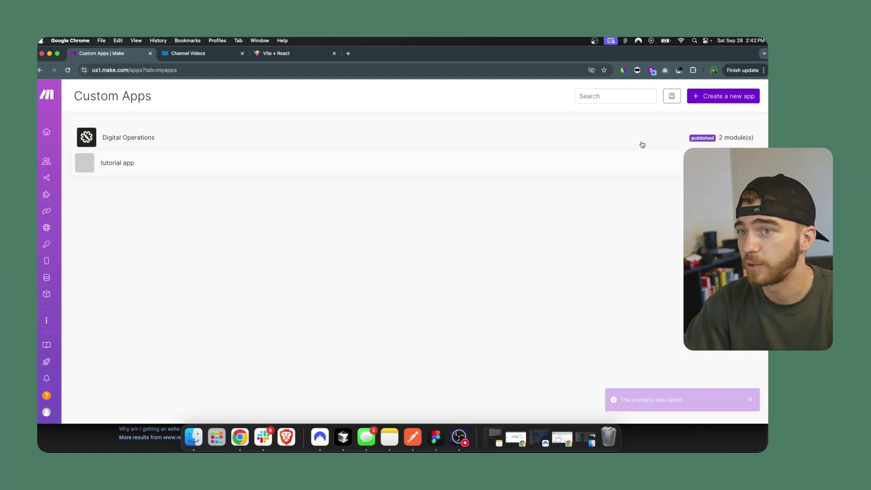
left_click(723, 93)
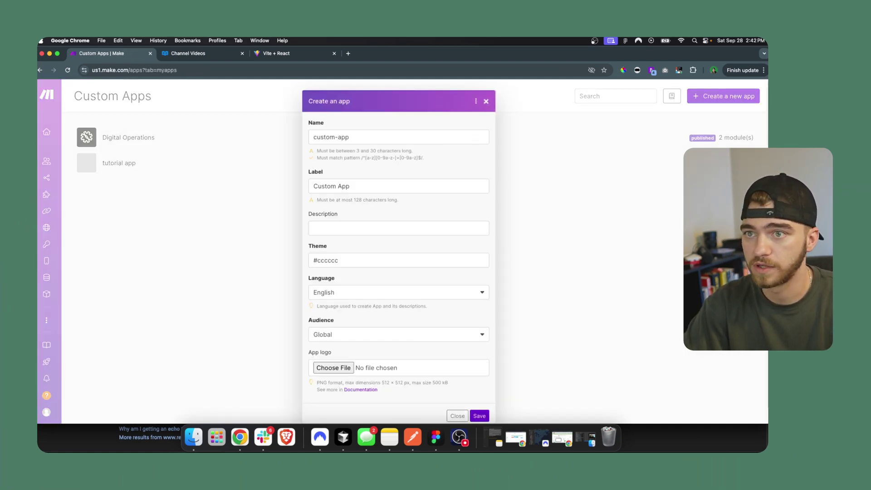
scroll(418, 160, "down", 1)
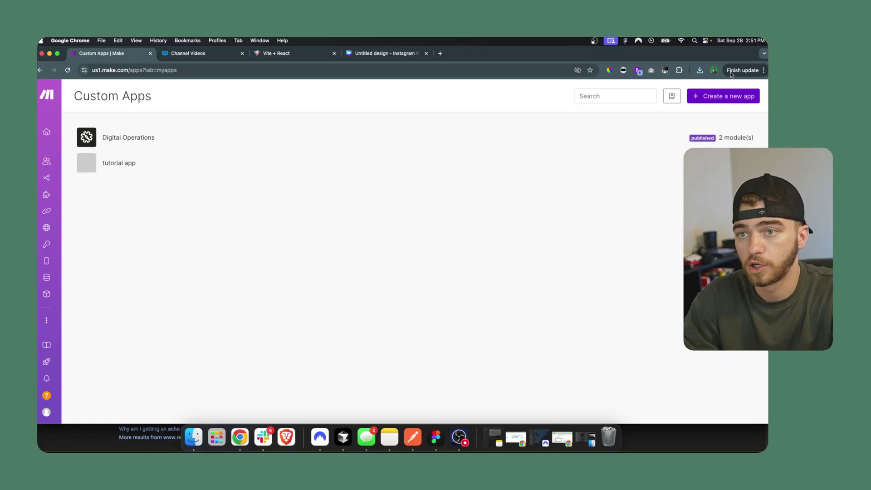
Step: Fill in the app's name, label, theme #EE322D and Untitled design (19).png logo
left_click(719, 96)
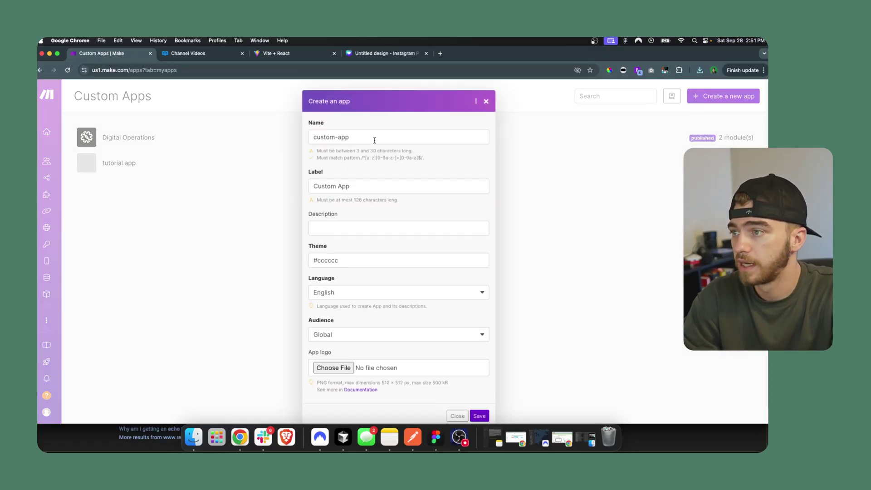
key("Tab")
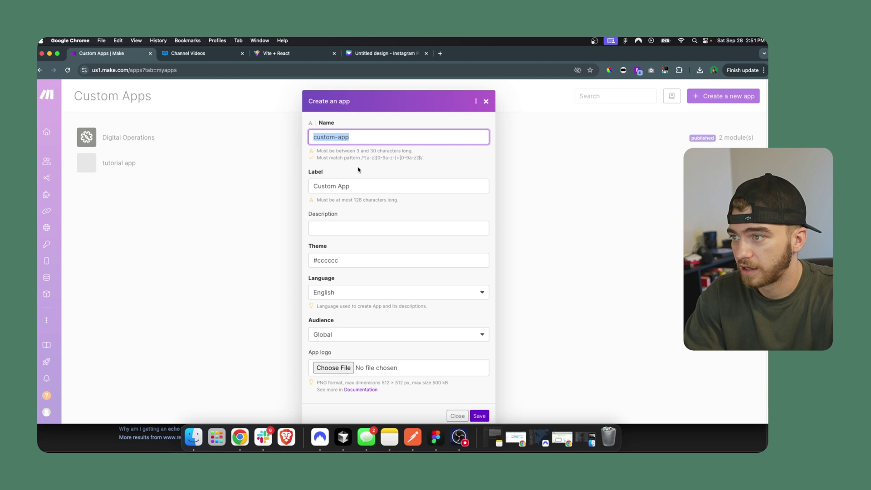
key("Tab")
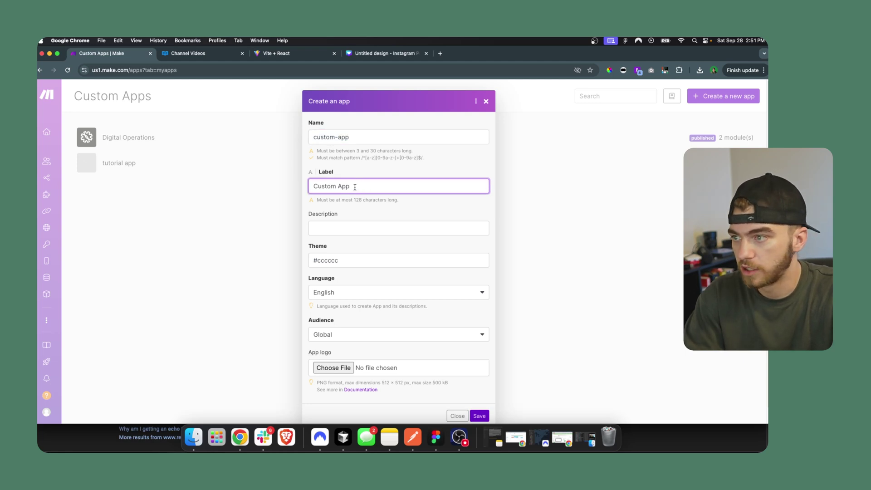
left_click_drag(354, 187, 299, 186)
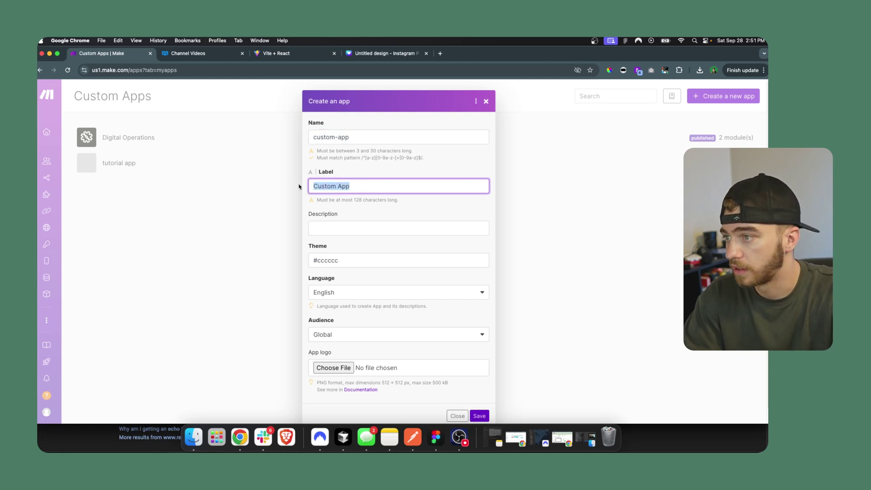
left_click(419, 204)
scroll(367, 225, "down", 1)
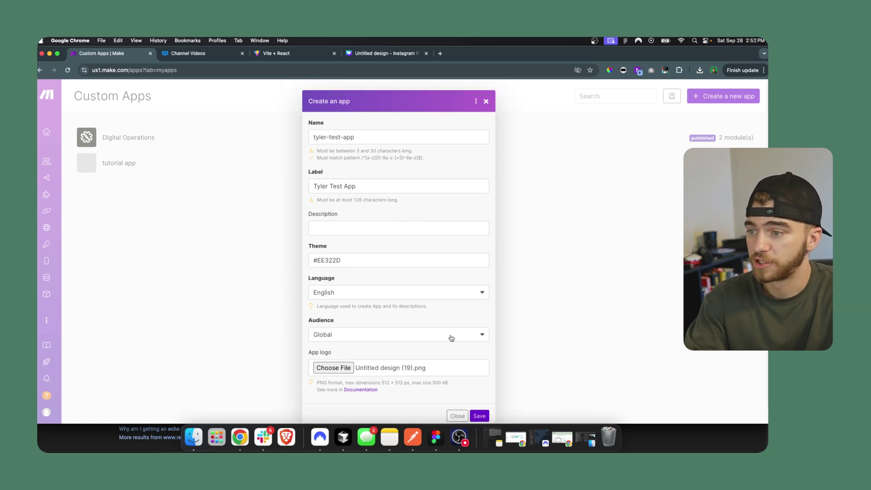
scroll(452, 337, "down", 1)
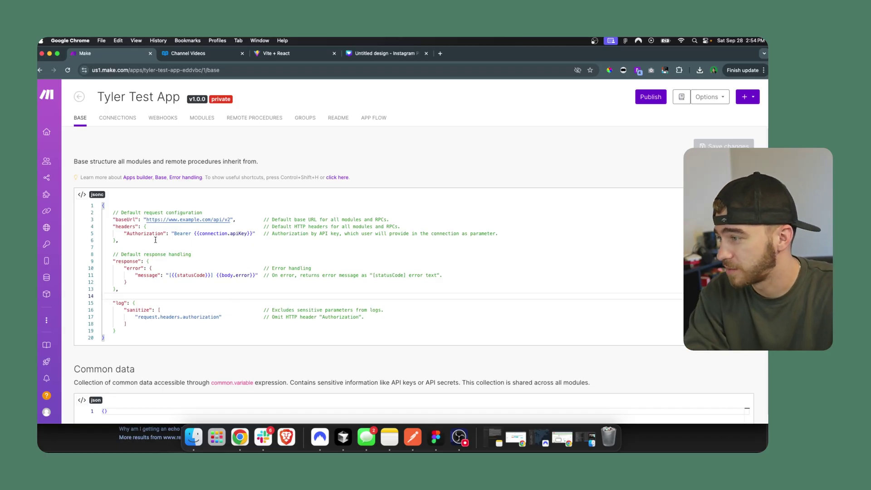
left_click_drag(147, 219, 227, 219)
left_click_drag(175, 233, 240, 235)
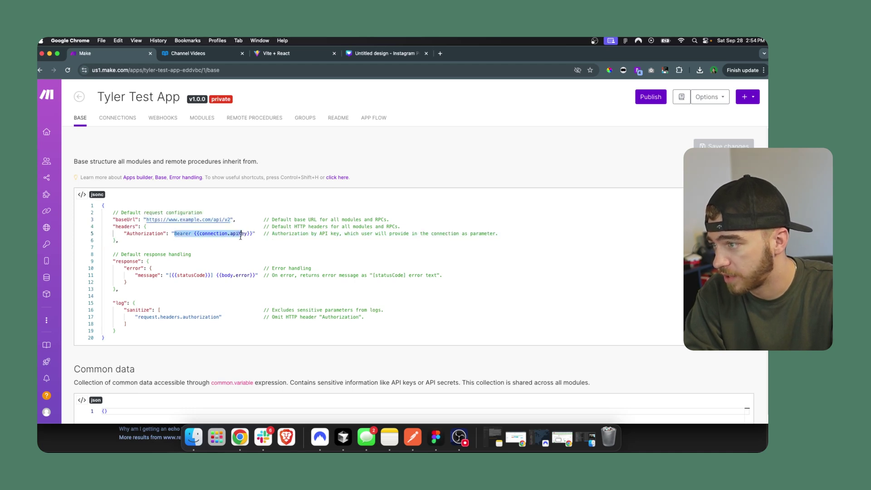
left_click(384, 53)
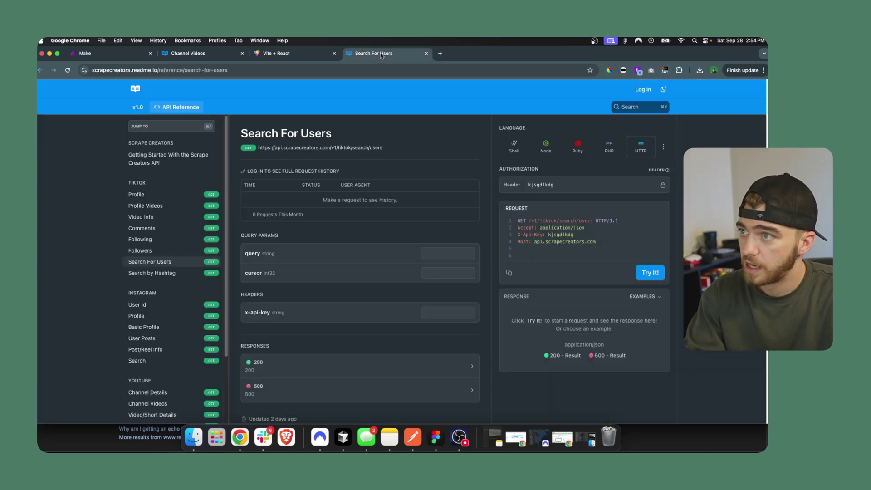
left_click_drag(338, 147, 259, 147)
right_click(266, 147)
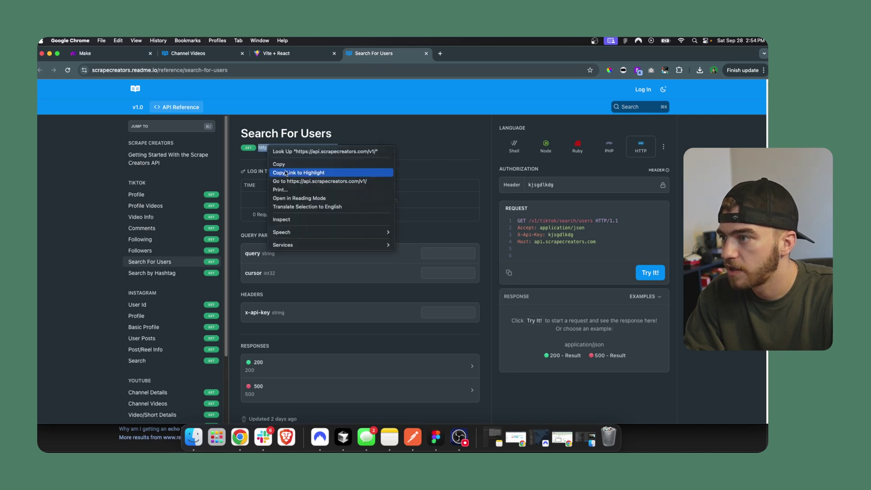
left_click(279, 163)
key("super+1")
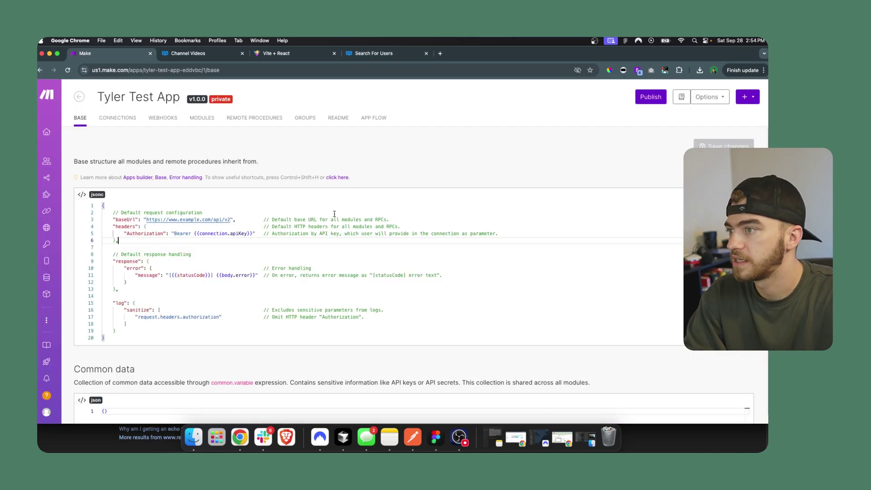
left_click_drag(146, 219, 124, 234)
key("super+v")
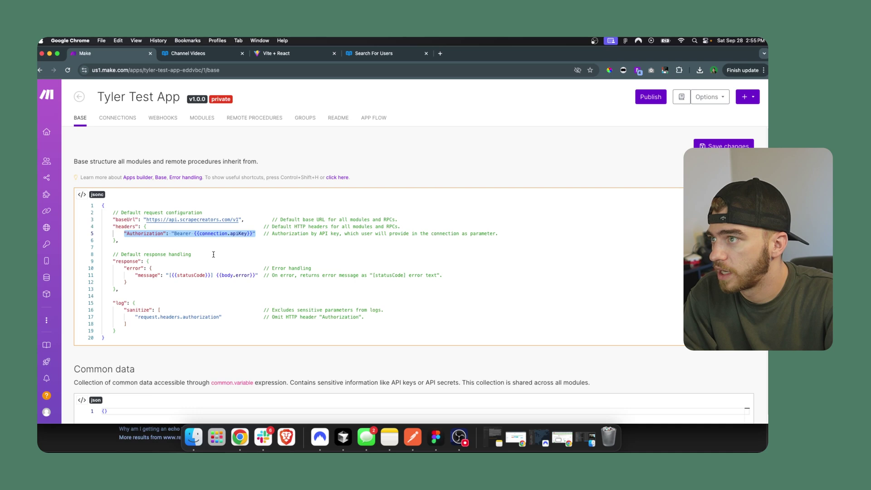
Step: Rename the Authorization header to X-Api-Key, drop the Bearer prefix, and save
left_click(375, 54)
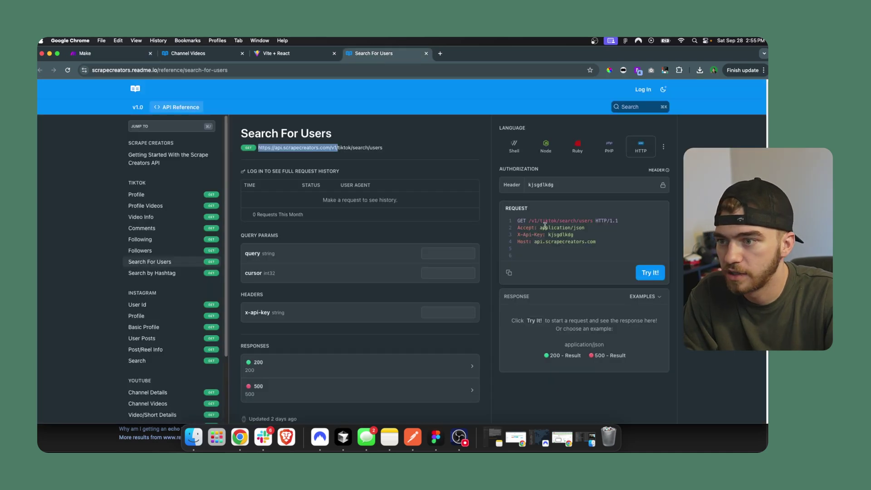
left_click_drag(520, 235, 544, 235)
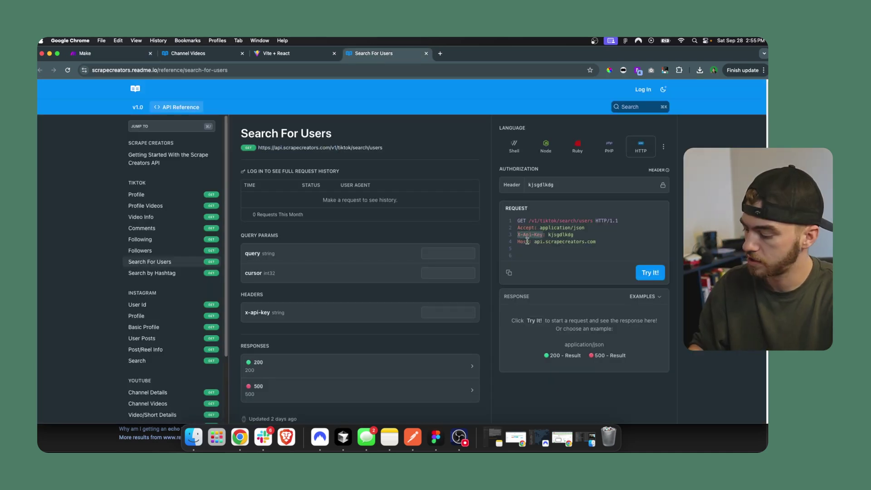
left_click(134, 54)
double_click(145, 233)
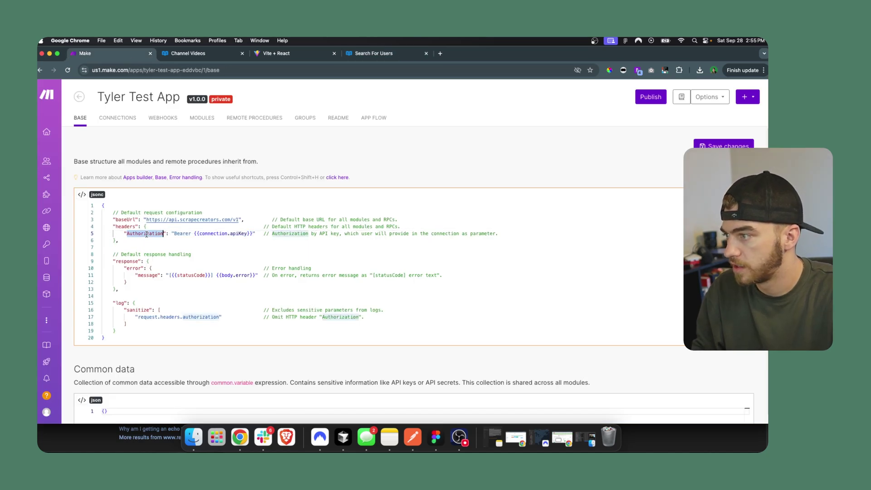
key("super+v")
left_click_drag(183, 234, 165, 234)
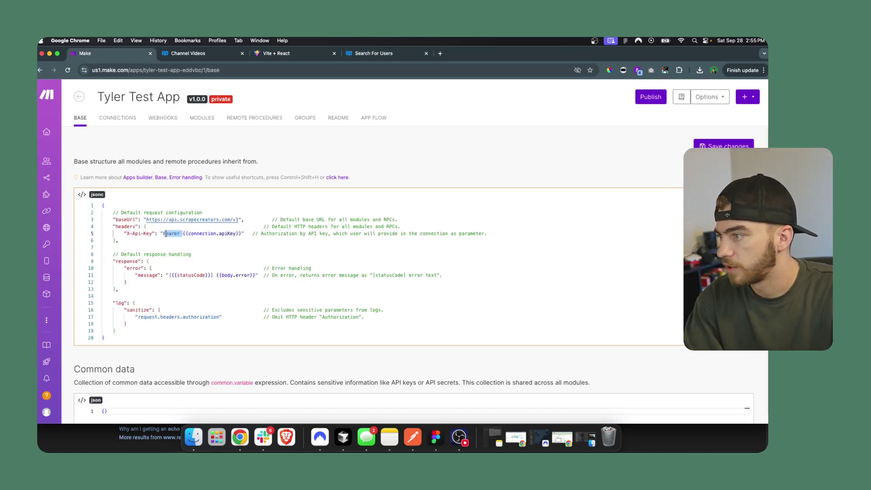
key("BackSpace")
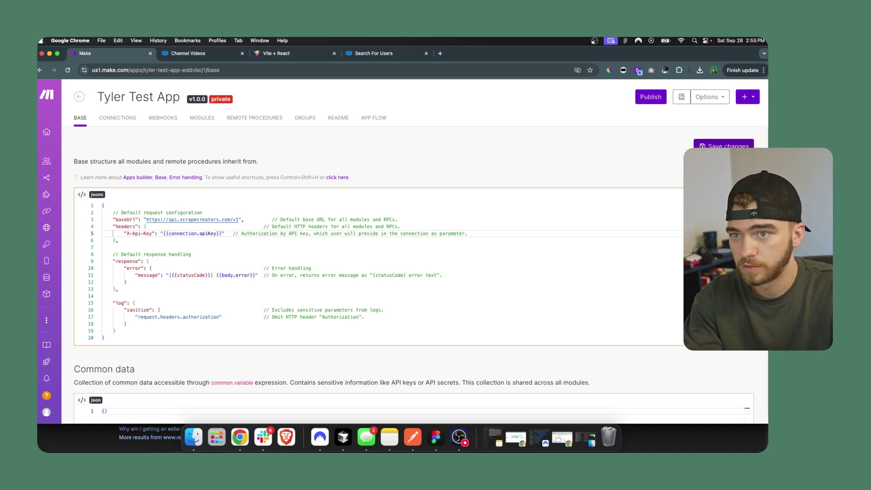
left_click(707, 144)
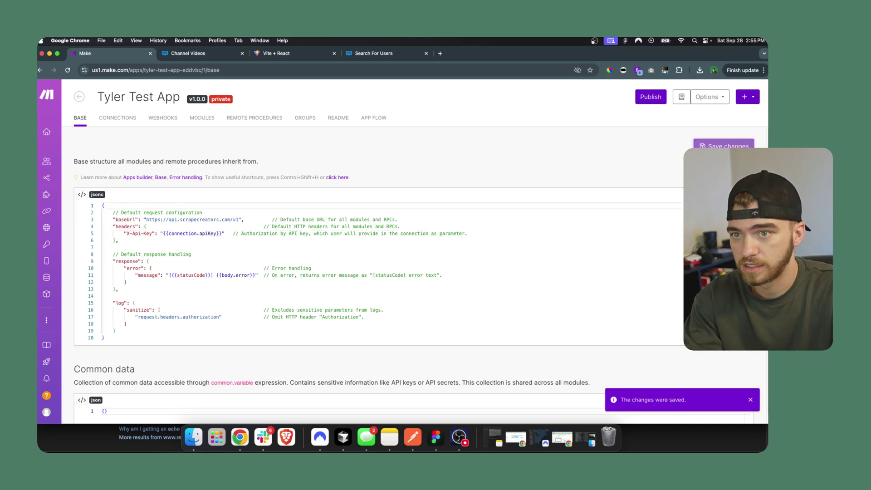
Step: Create a connection named test with type API Key
left_click(117, 118)
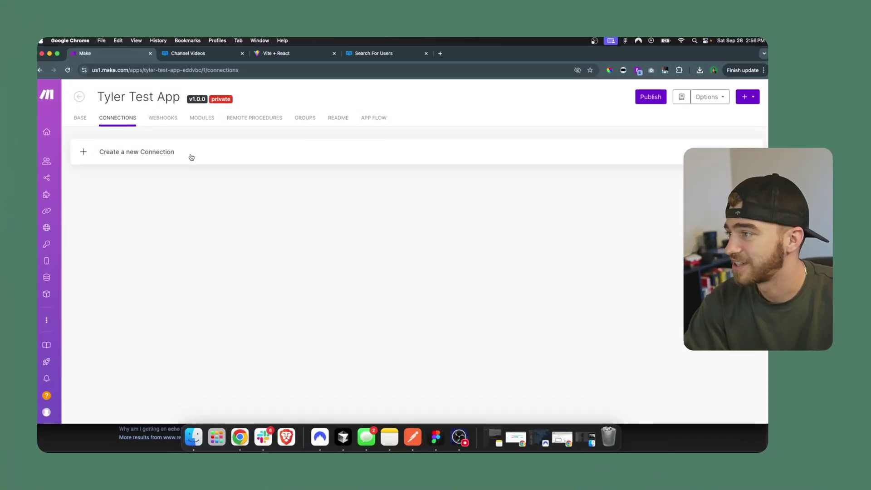
left_click(189, 156)
left_click(380, 137)
type("test")
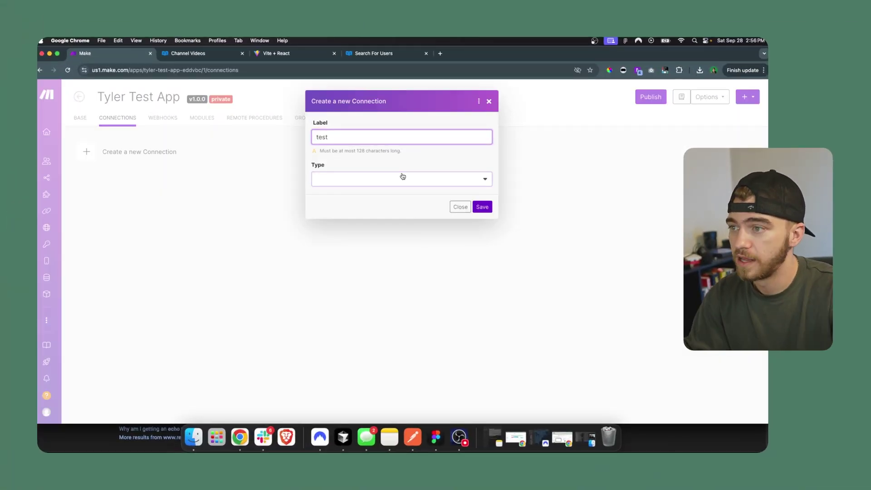
left_click(400, 179)
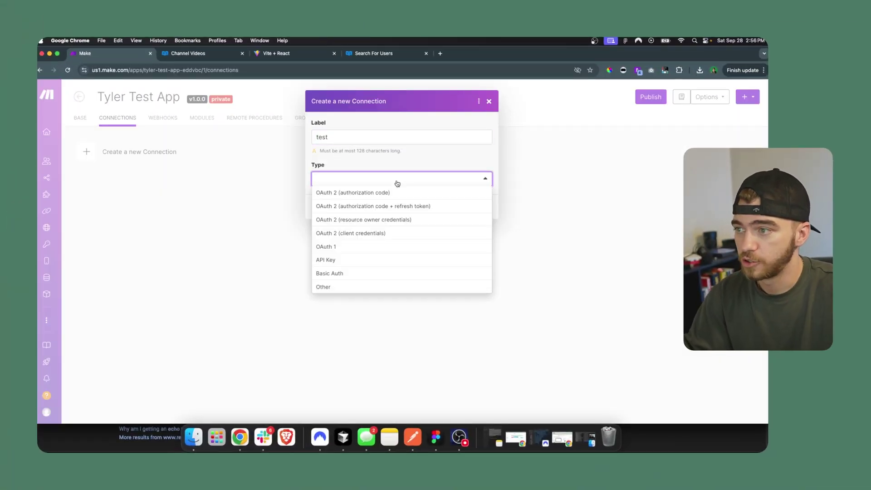
left_click(349, 261)
left_click(481, 205)
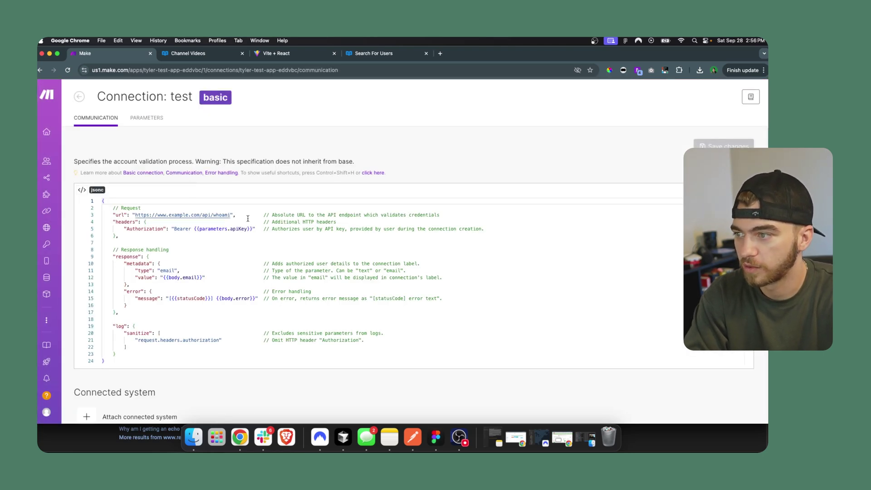
Step: Delete the request/response block from the validation code and save it
left_click_drag(119, 312, 110, 204)
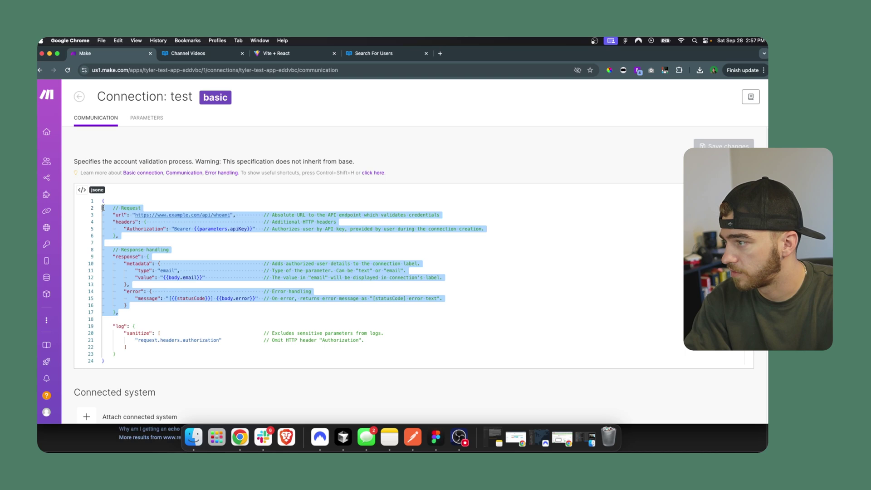
key("BackSpace")
key("BackSpace")
key("BackSpace")
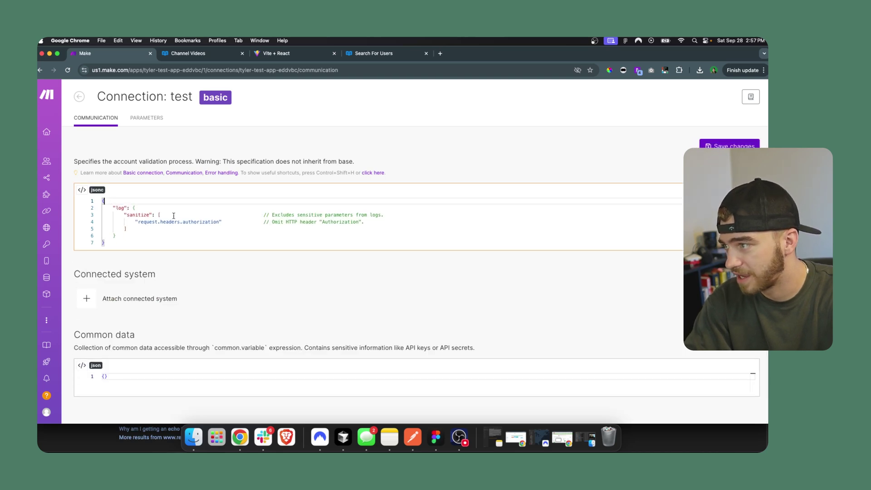
key("super+a")
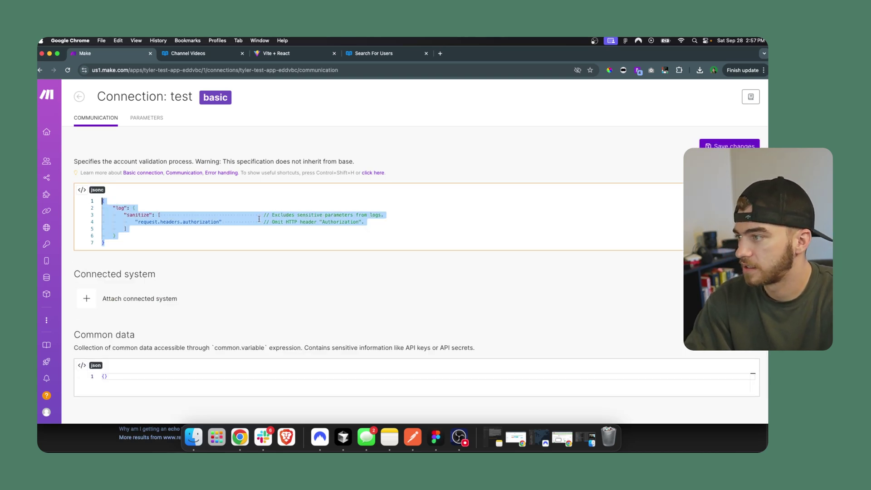
key("super+s")
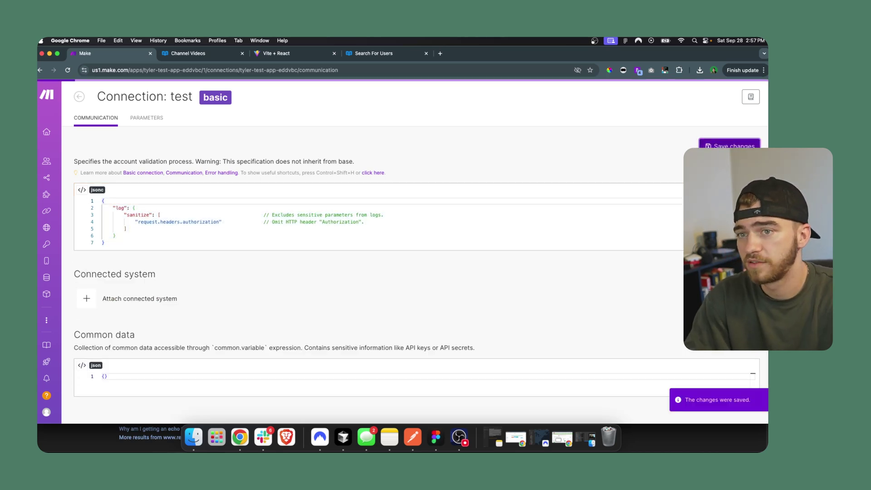
Step: Review the connection's required apiKey parameter, then return to the connections list
left_click(147, 117)
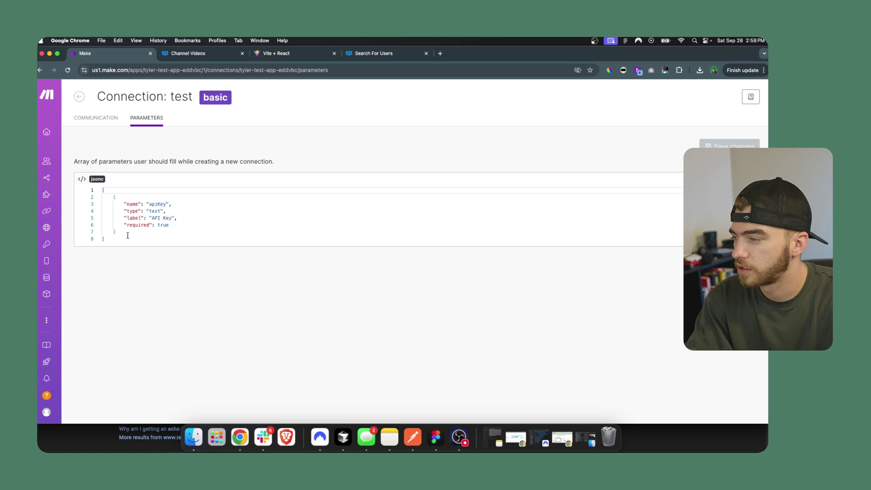
double_click(158, 204)
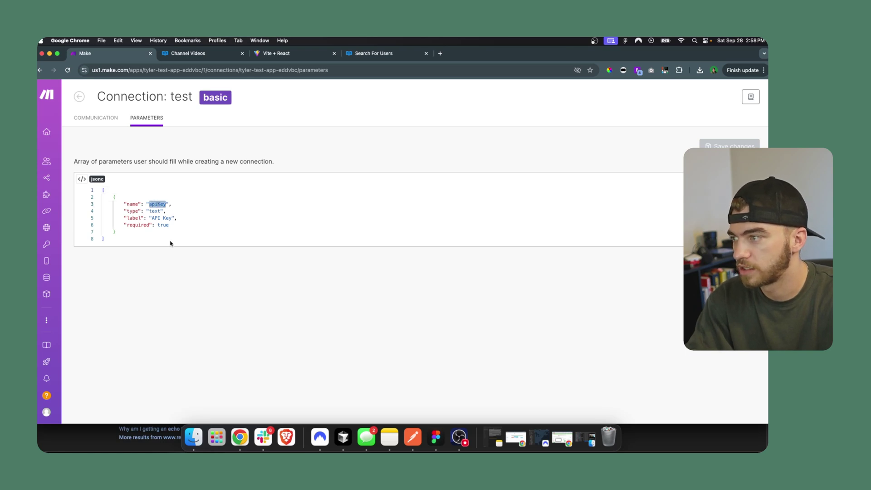
left_click(128, 238)
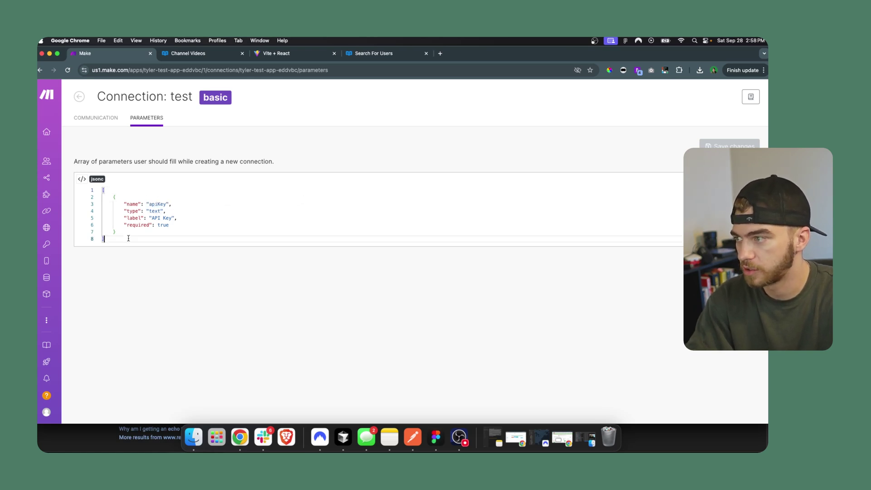
key("super+Up")
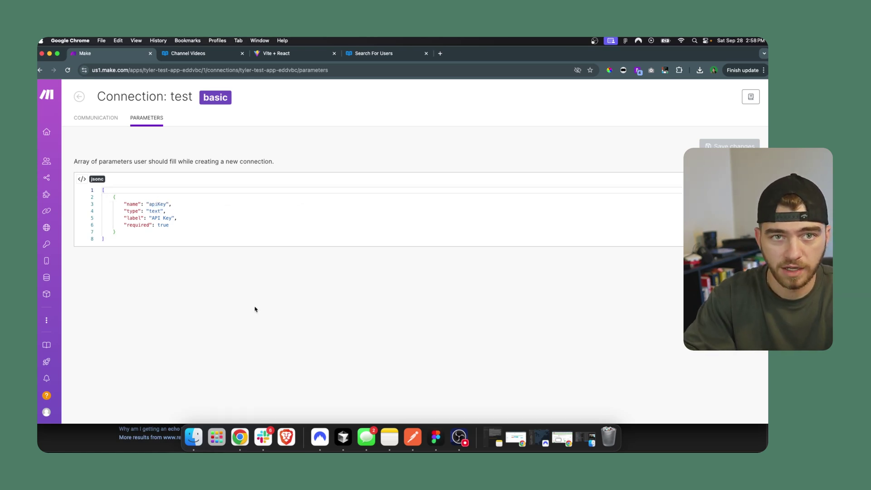
mouse_move(45, 193)
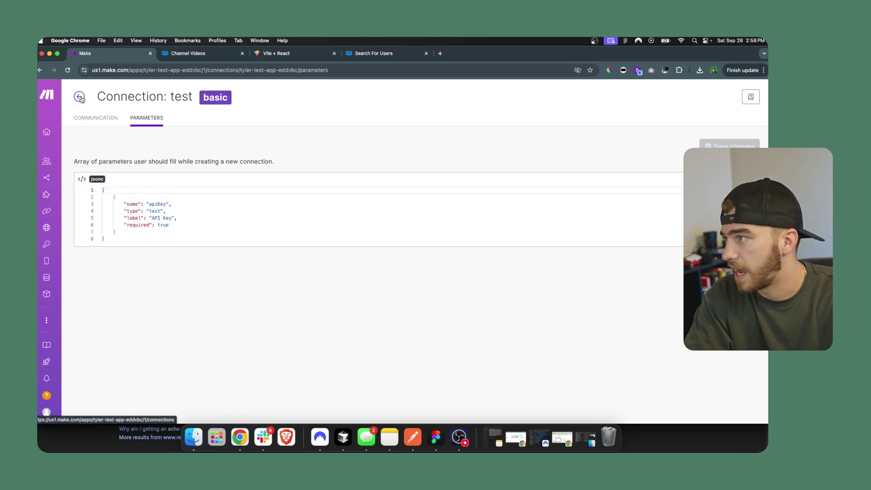
left_click(79, 96)
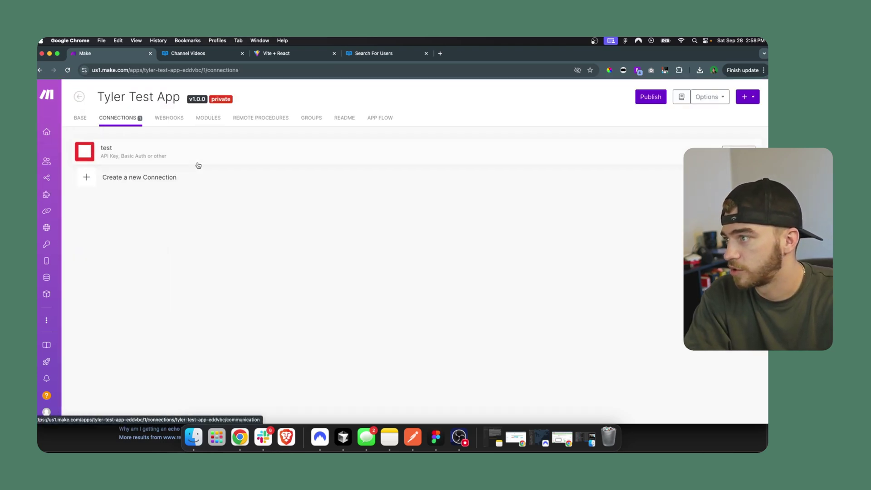
Step: Start a new Action module that uses the test connection
left_click(208, 118)
left_click(224, 155)
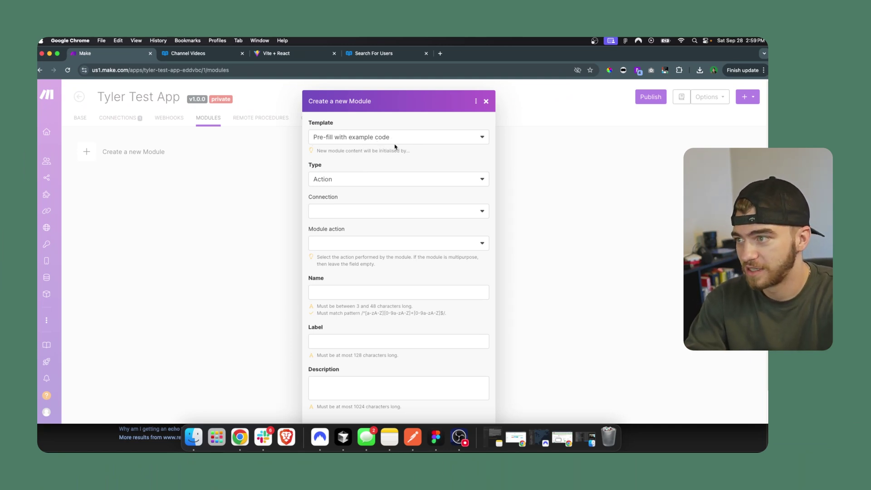
left_click(432, 179)
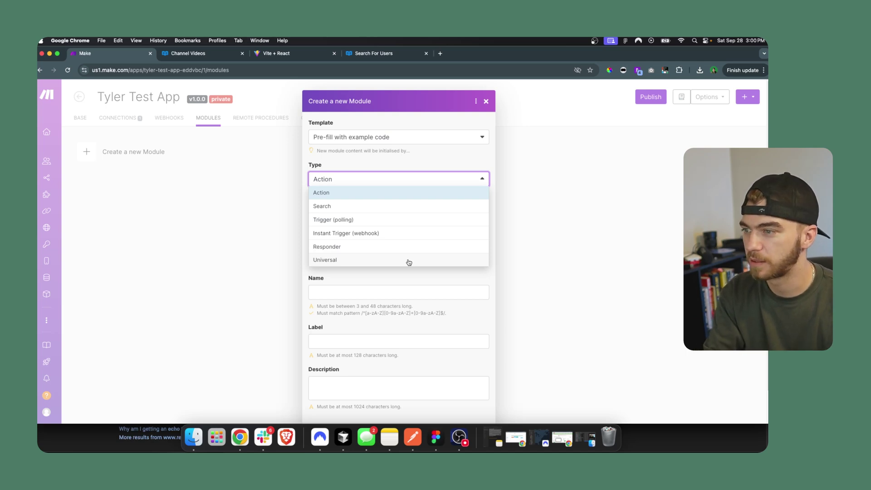
left_click(354, 197)
left_click(361, 212)
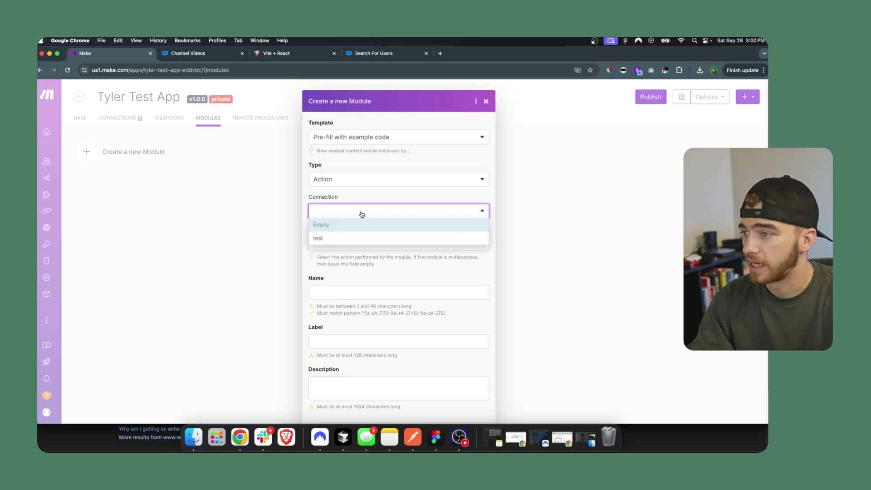
left_click(340, 239)
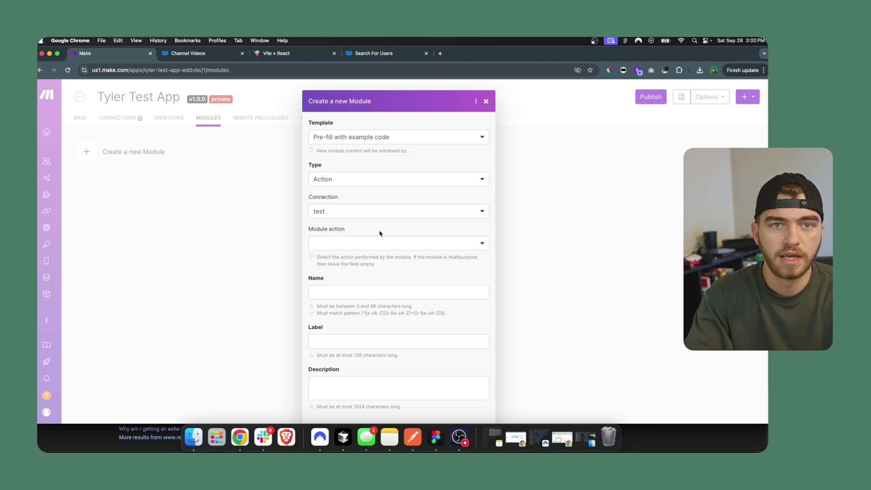
left_click(369, 244)
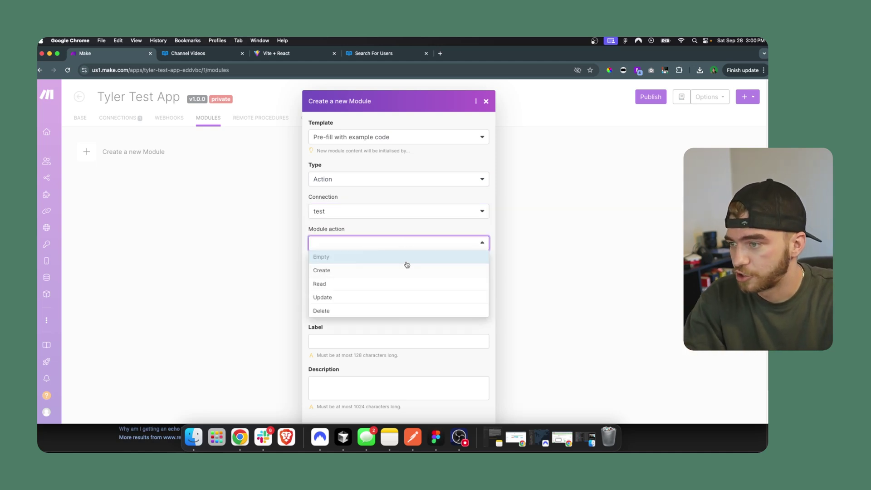
left_click(380, 259)
Step: Name the module getVideos, label it Get Videos, describe it as 'Test Description', and save
scroll(379, 258, "down", 2)
left_click(369, 257)
type("getVideos")
double_click(347, 259)
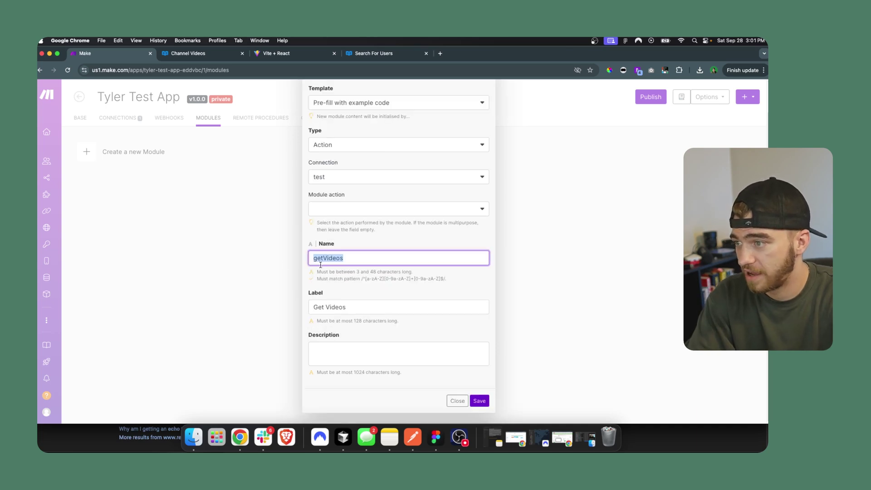
key("Tab")
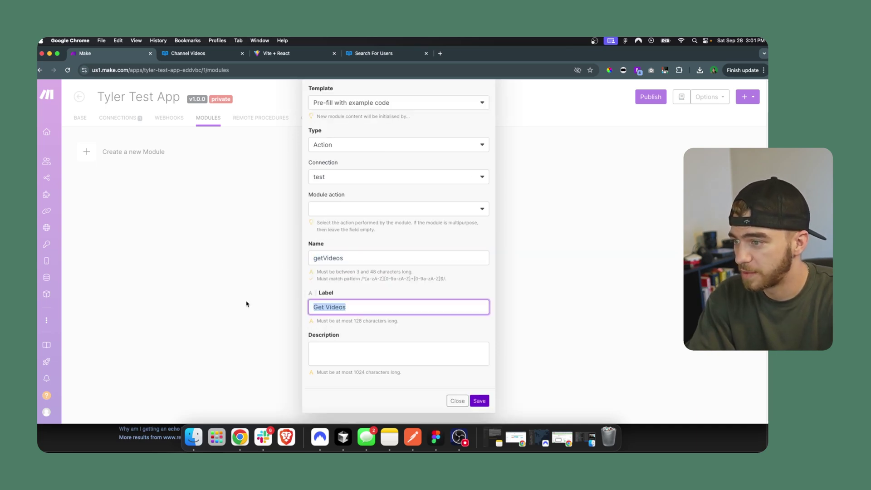
left_click(363, 348)
type("Test Description")
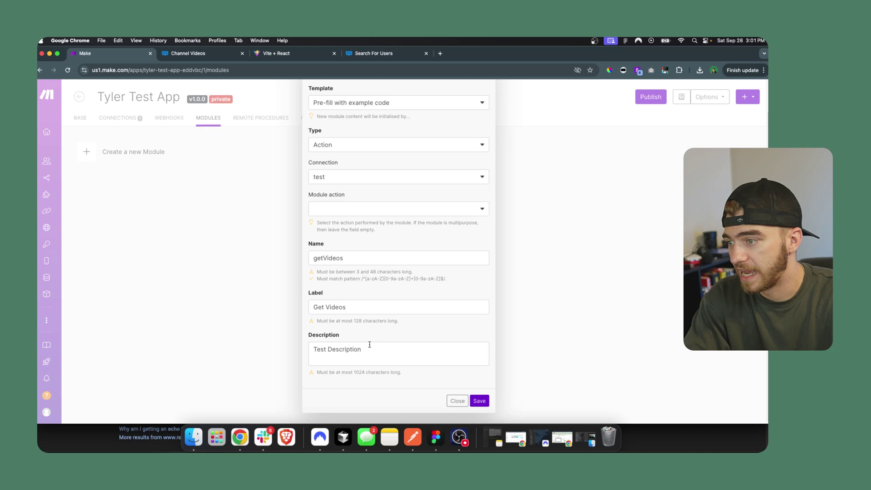
left_click(478, 401)
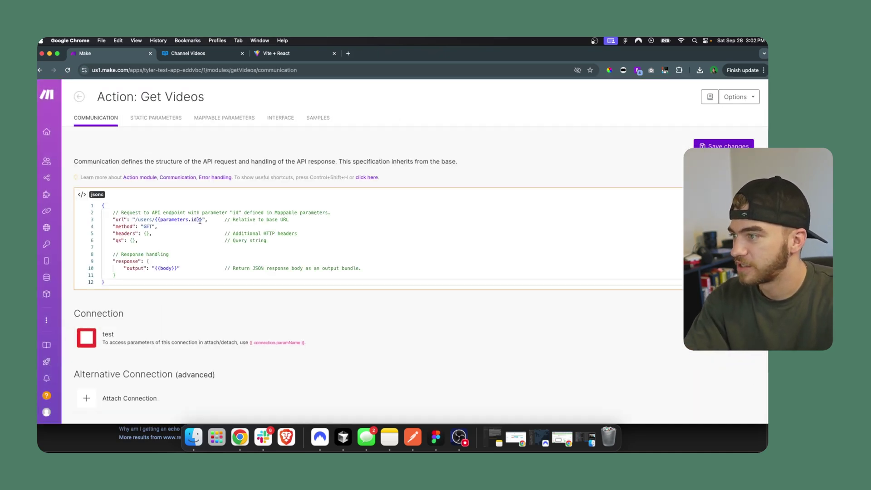
Step: Replace the sample url path with /youtube/channel-videos copied from the docs and save
left_click_drag(202, 220, 138, 220)
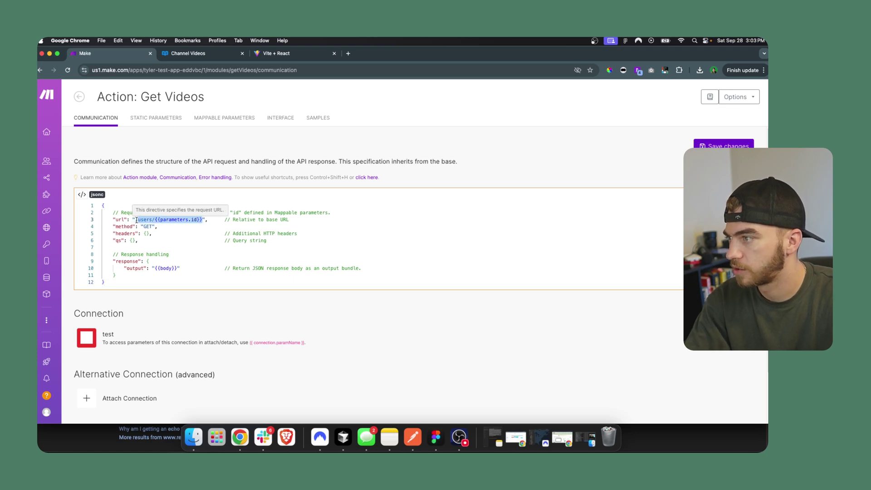
key("BackSpace")
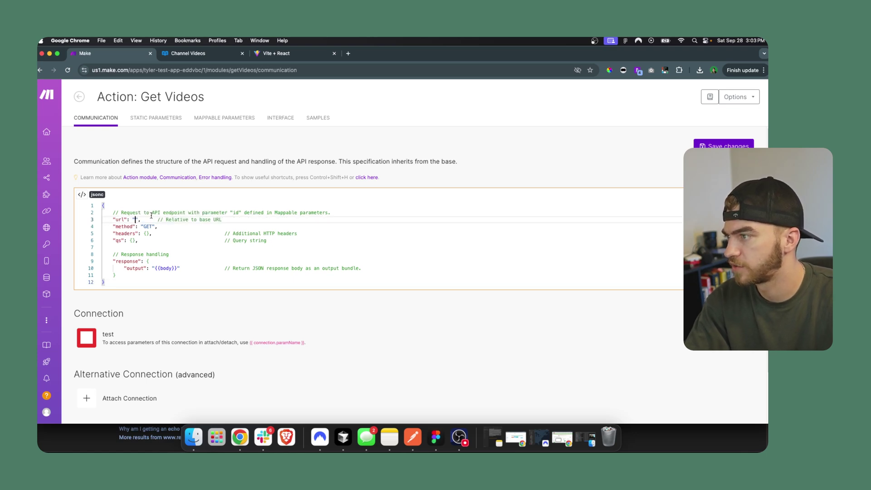
left_click(211, 55)
left_click_drag(396, 137, 333, 138)
key("super+c")
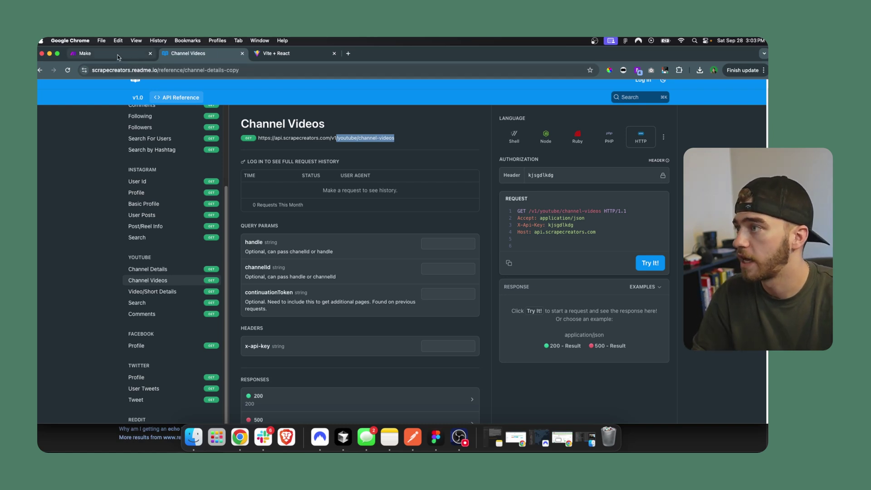
left_click(135, 59)
key("super+v")
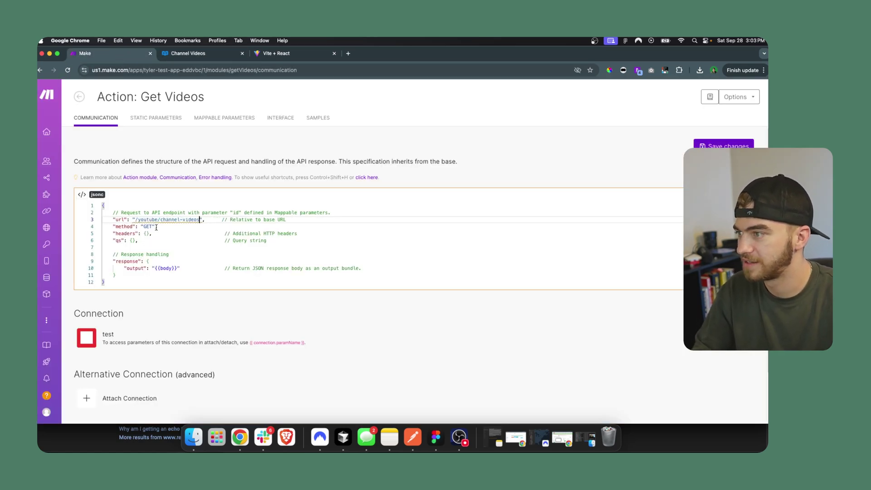
key("super+s")
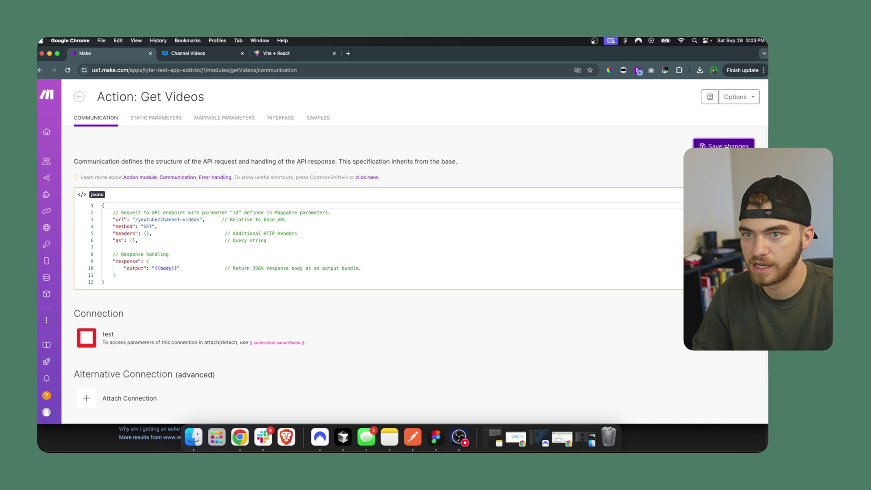
Step: Replace the sample mappable parameters with a required text parameter handle labelled Profile Handle
left_click(226, 119)
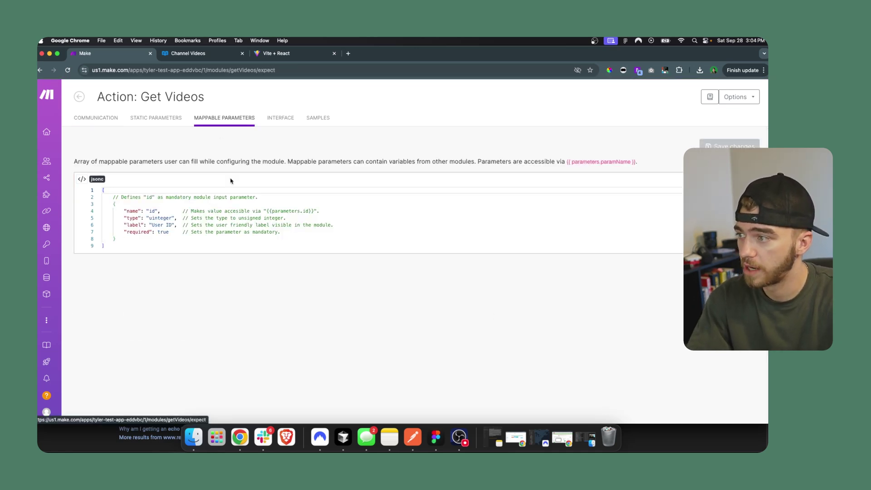
left_click(174, 237)
key("super+a")
key("super+v")
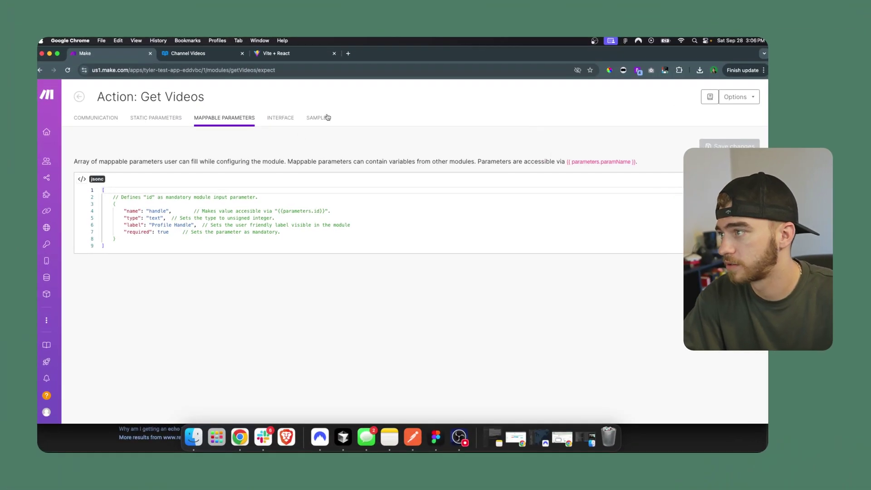
Step: In a new scenario, add the custom app's Get Videos module with a new connection and Profile Handle Fireship
left_click(77, 178)
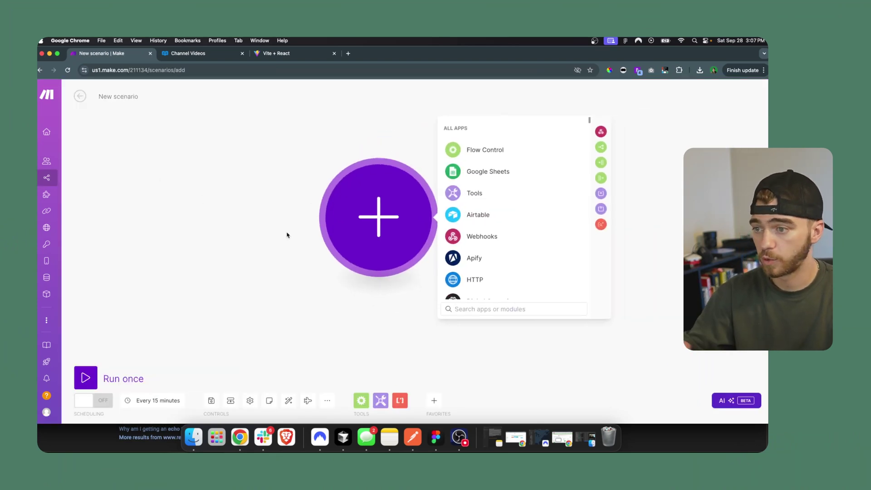
type("Tyler")
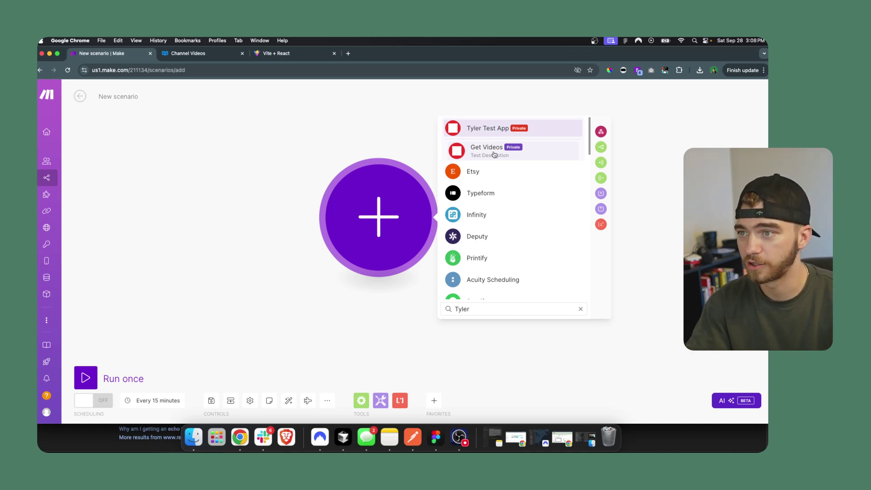
left_click(493, 155)
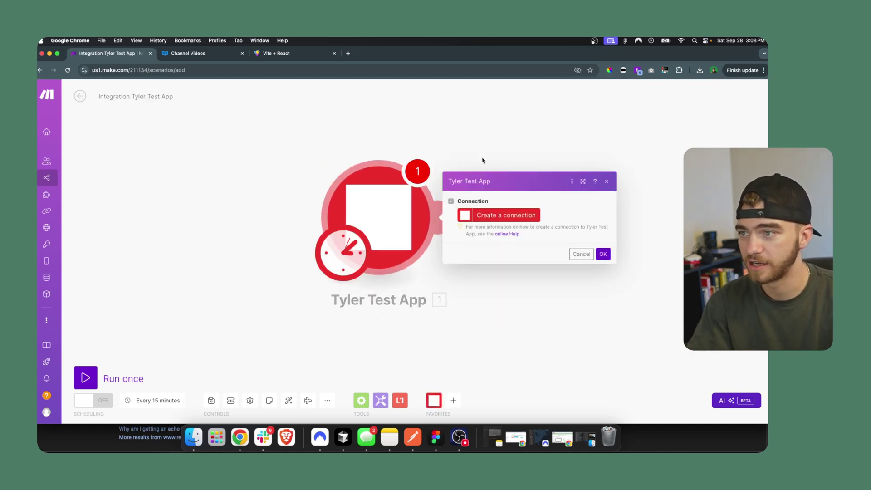
left_click(492, 217)
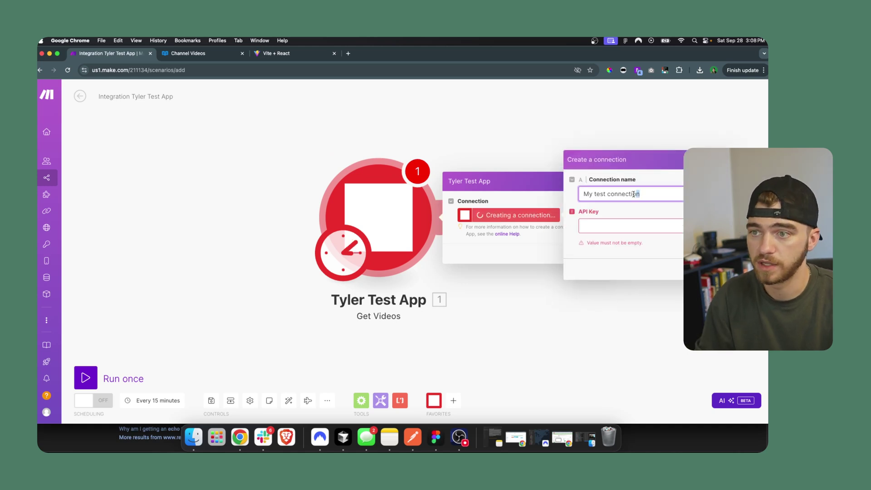
left_click_drag(637, 193, 574, 195)
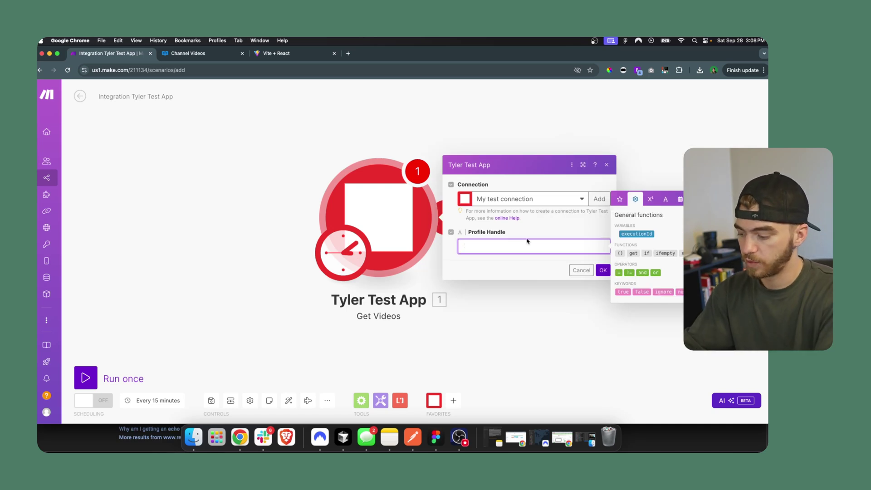
type("Fireship")
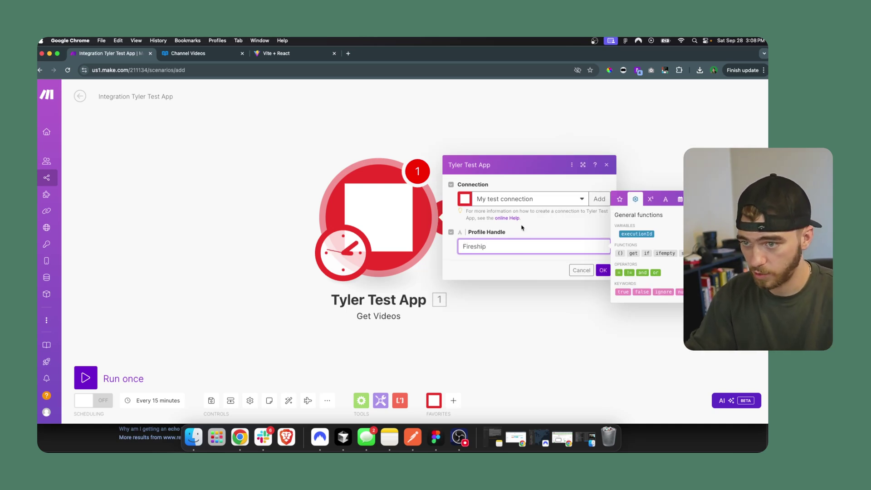
left_click(604, 270)
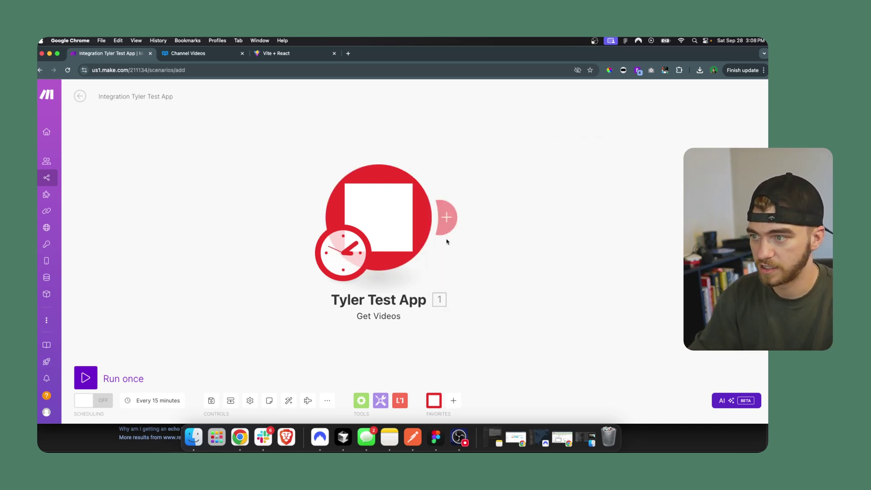
Step: Run only the Get Videos module, installing Tyler Test App for the organization when prompted
right_click(382, 226)
left_click(401, 245)
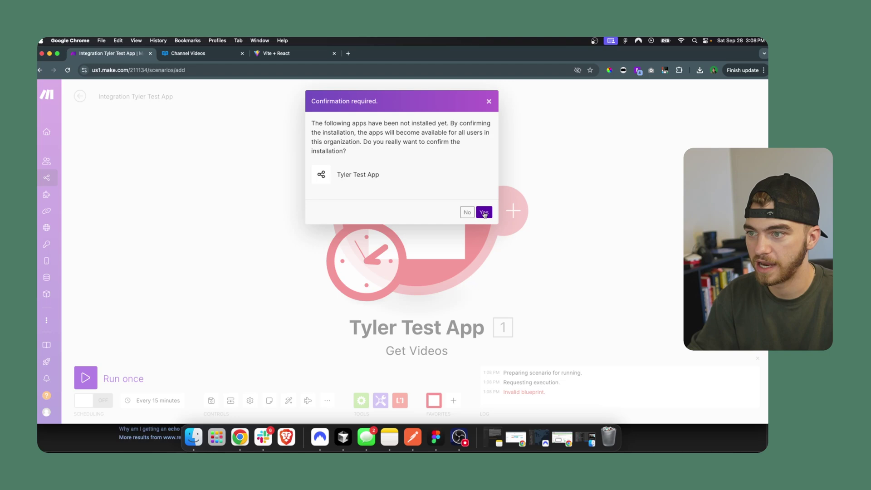
left_click(485, 212)
Step: Rerun Get Videos, which fails with a 400 error, then go to Custom Apps
right_click(439, 225)
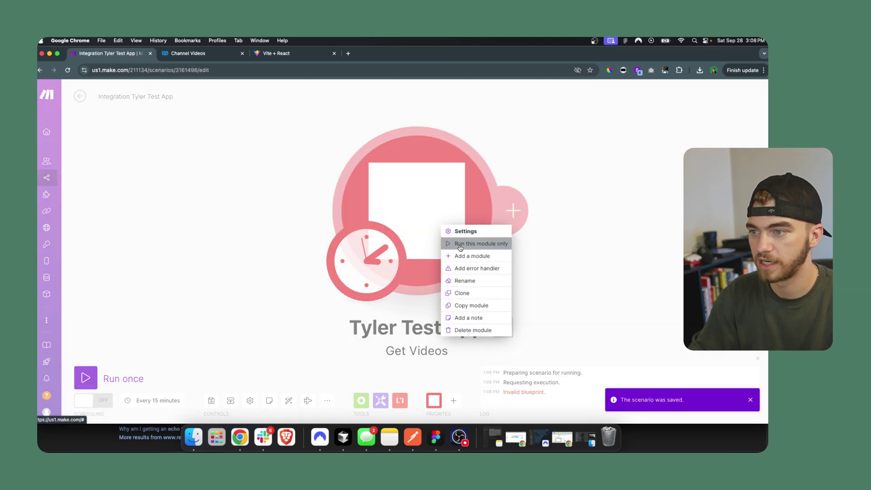
left_click(477, 243)
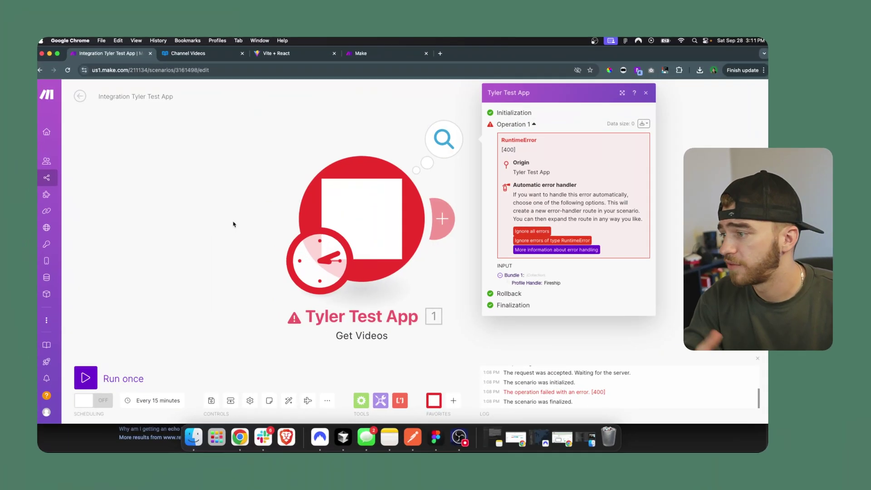
left_click(74, 320)
left_click(79, 350)
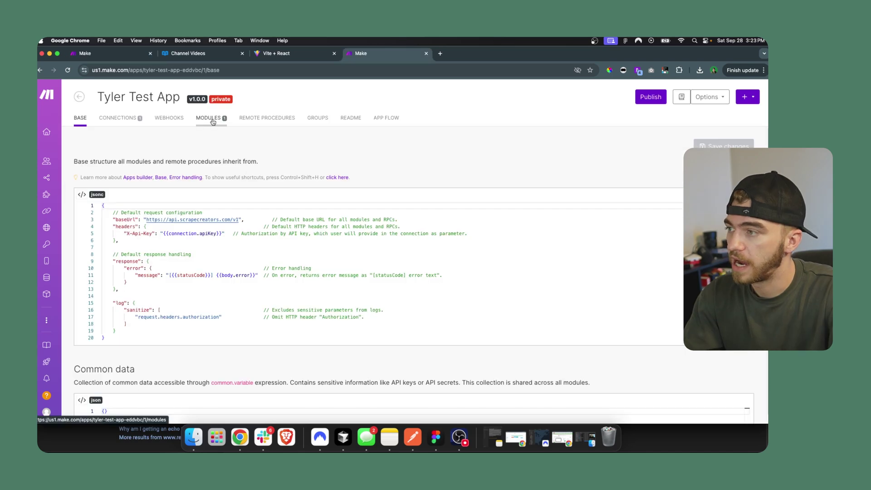
Step: Add "handle":"{{parameters.handle}}" to the qs on line 6 of Get Videos' communication and save
left_click(212, 121)
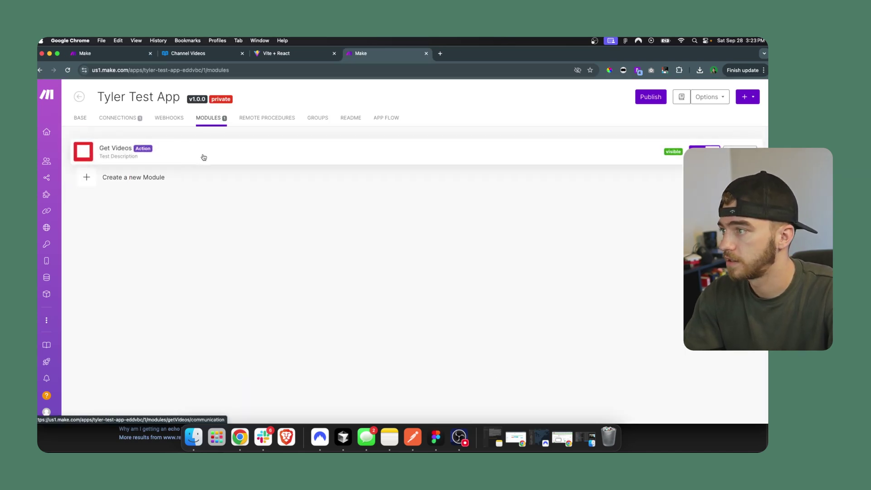
left_click(202, 156)
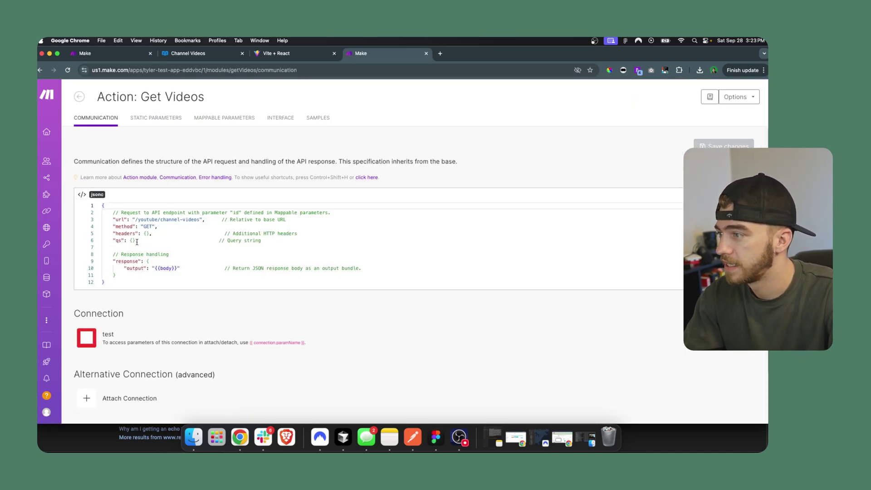
left_click(136, 243)
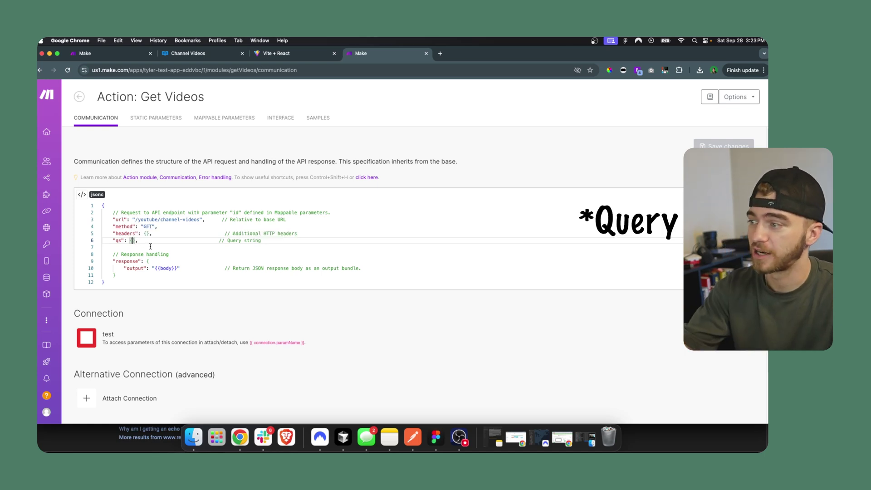
type("\"handle\":\"{{parameters.handle}}\"")
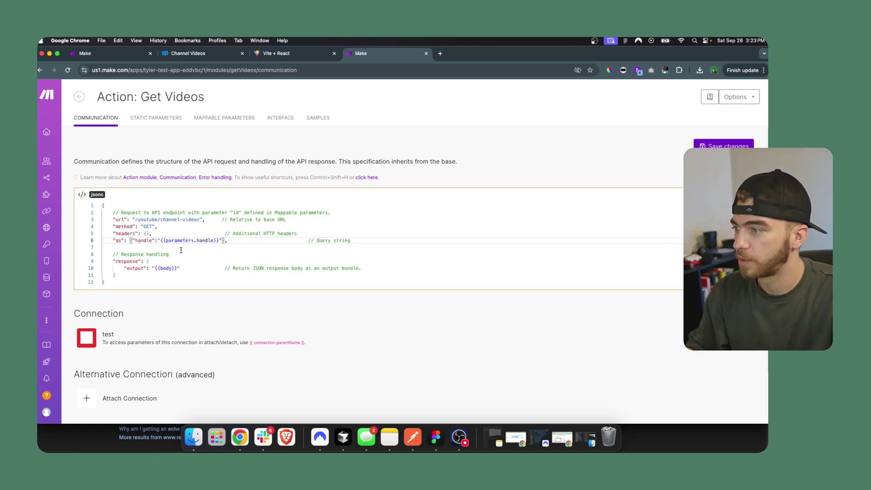
left_click_drag(135, 241, 151, 241)
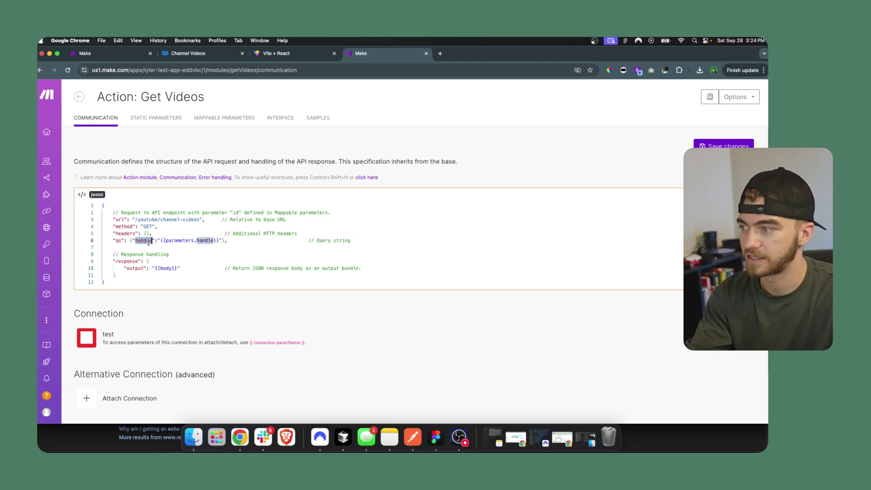
left_click_drag(161, 241, 213, 239)
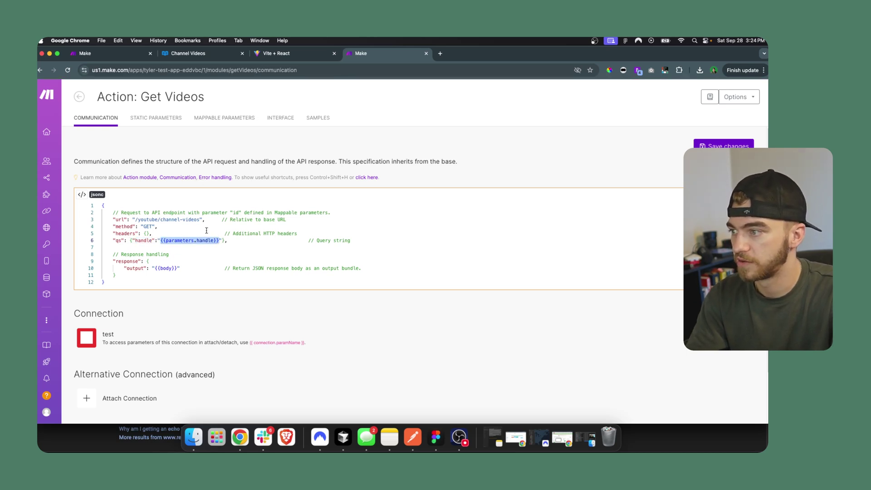
left_click(218, 241)
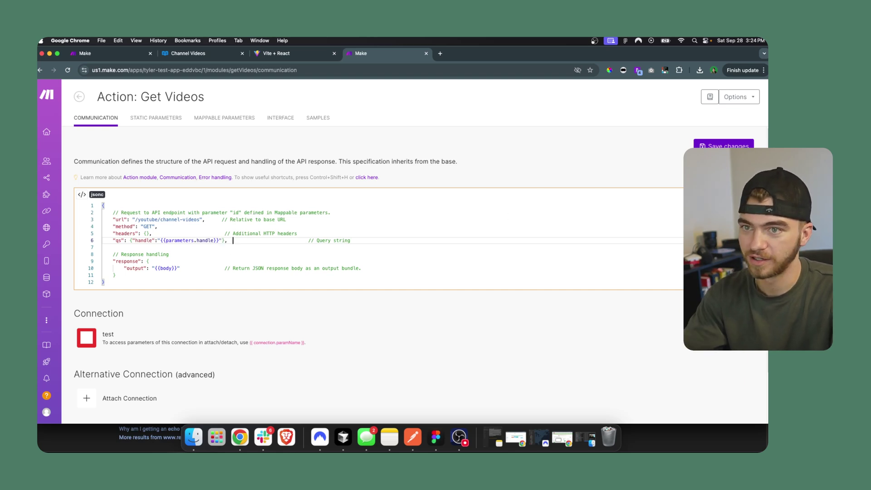
key("ctrl+s")
Step: Copy the channel handle from the YouTube channel's URL and return to the scenario
mouse_move(52, 171)
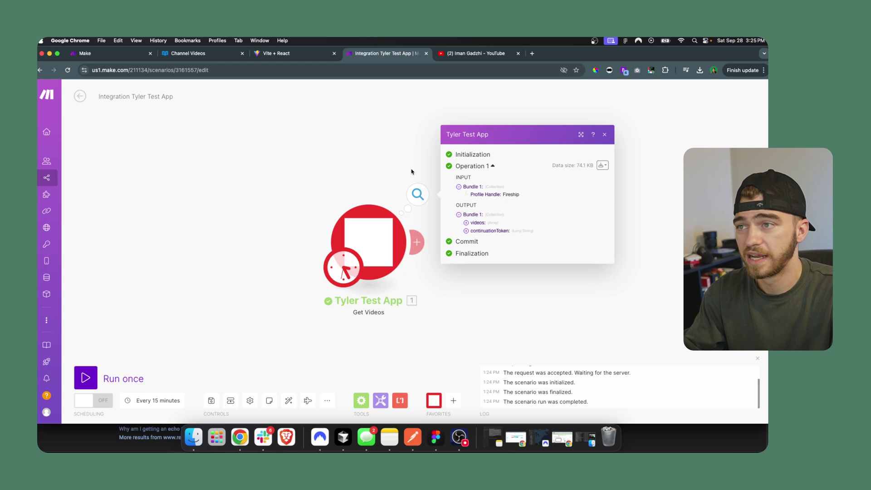
left_click(476, 53)
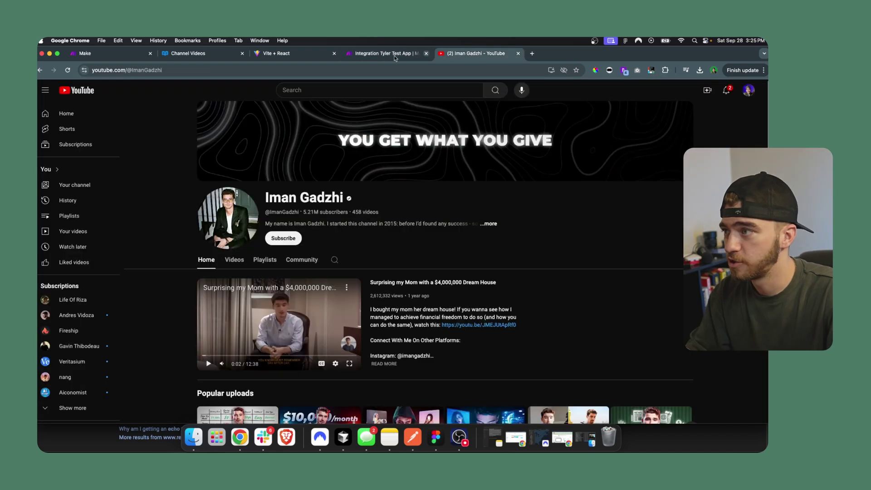
left_click(150, 73)
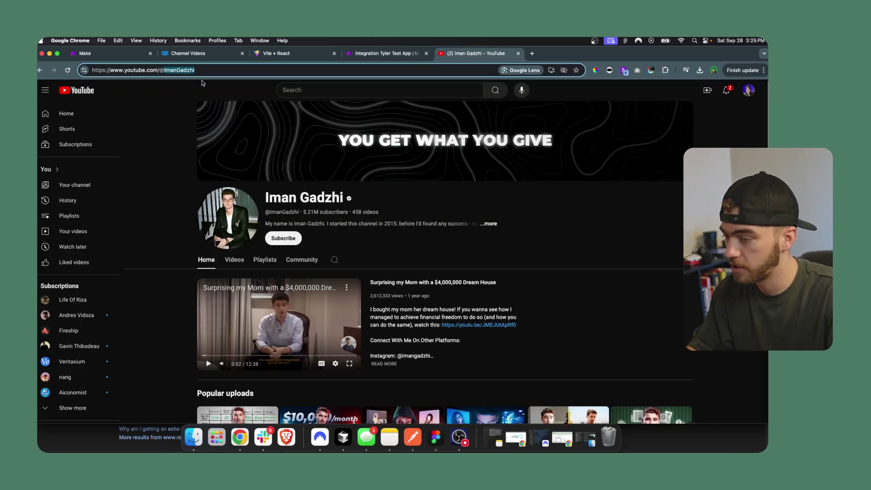
left_click(148, 58)
left_click(381, 53)
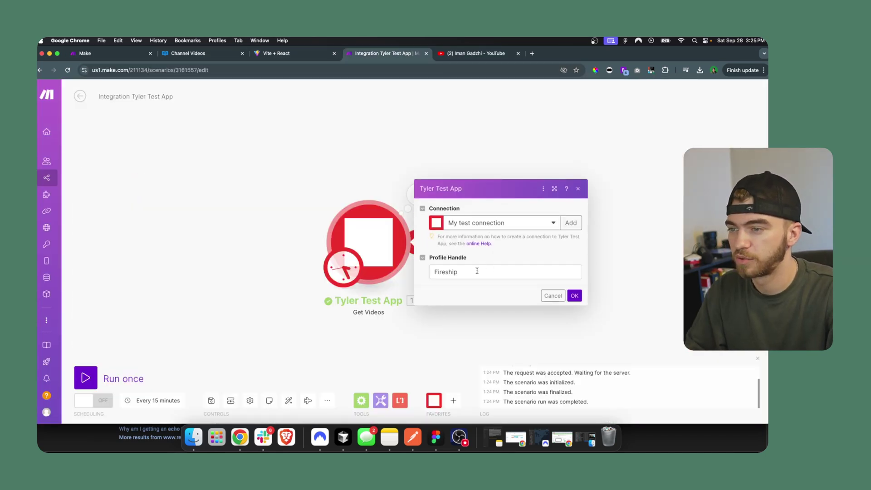
Step: Replace Get Videos' Profile Handle with the copied handle and run the module alone successfully
left_click(462, 276)
key("super+a")
key("super+v")
left_click(574, 295)
right_click(362, 244)
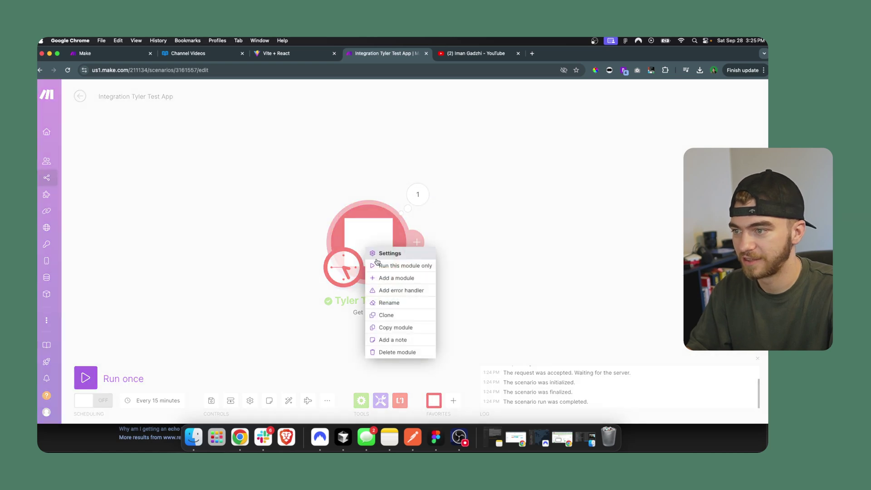
left_click(389, 265)
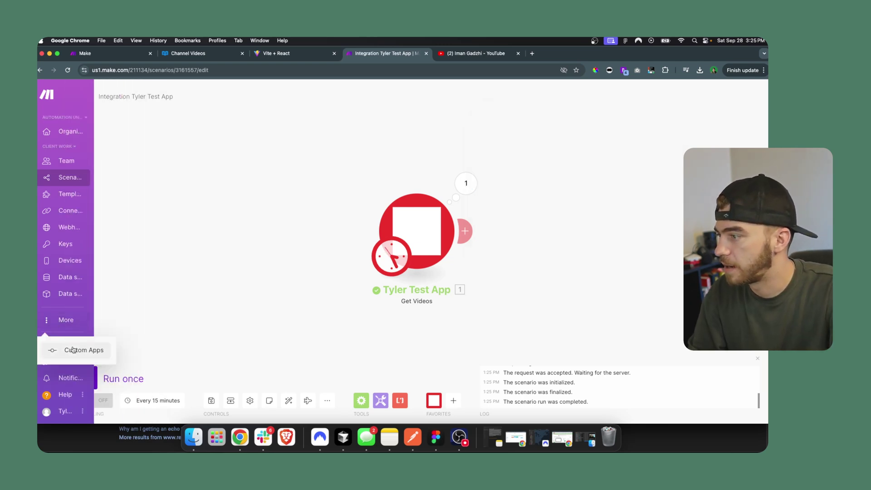
Step: Save the scenario and open the Tyler Test App definition from Custom Apps
left_click(85, 347)
left_click(471, 153)
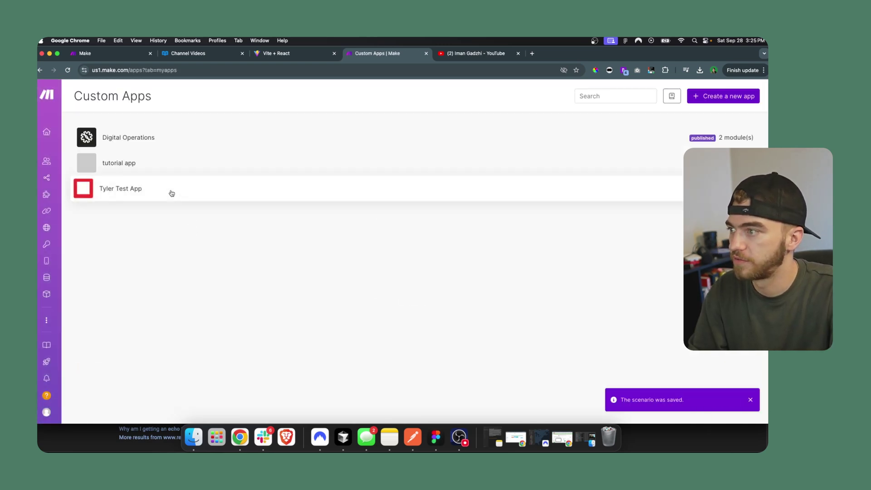
left_click(171, 191)
Step: Publish Tyler Test App as version 1.0.0 and copy its public share link
left_click(650, 98)
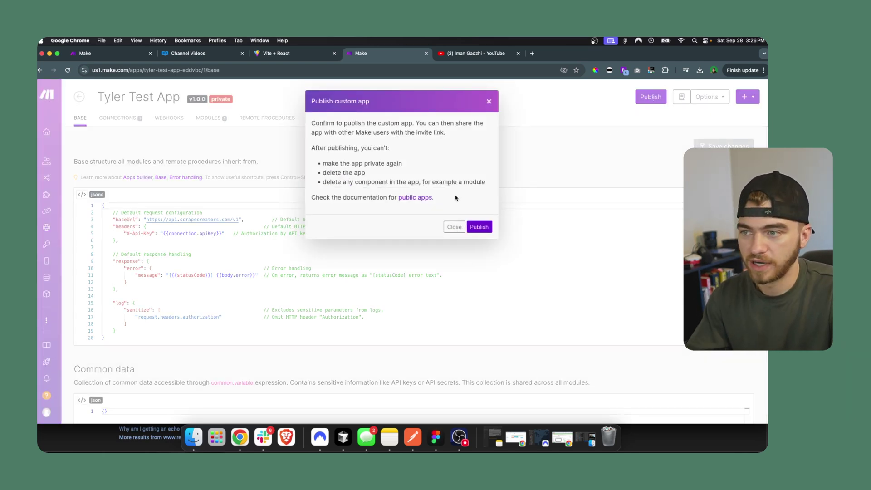
left_click(478, 227)
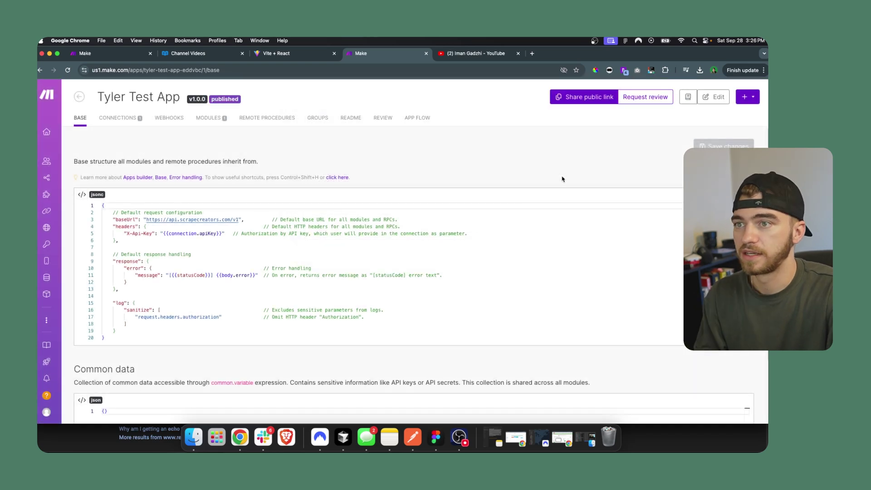
left_click(587, 99)
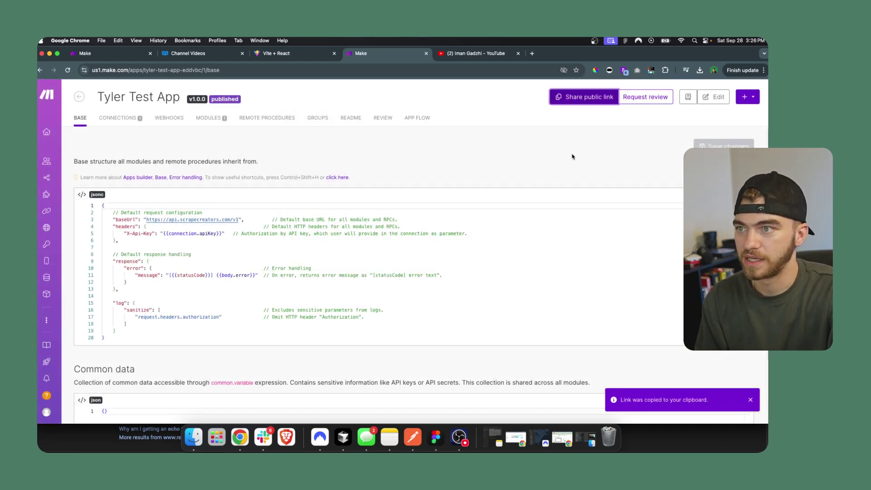